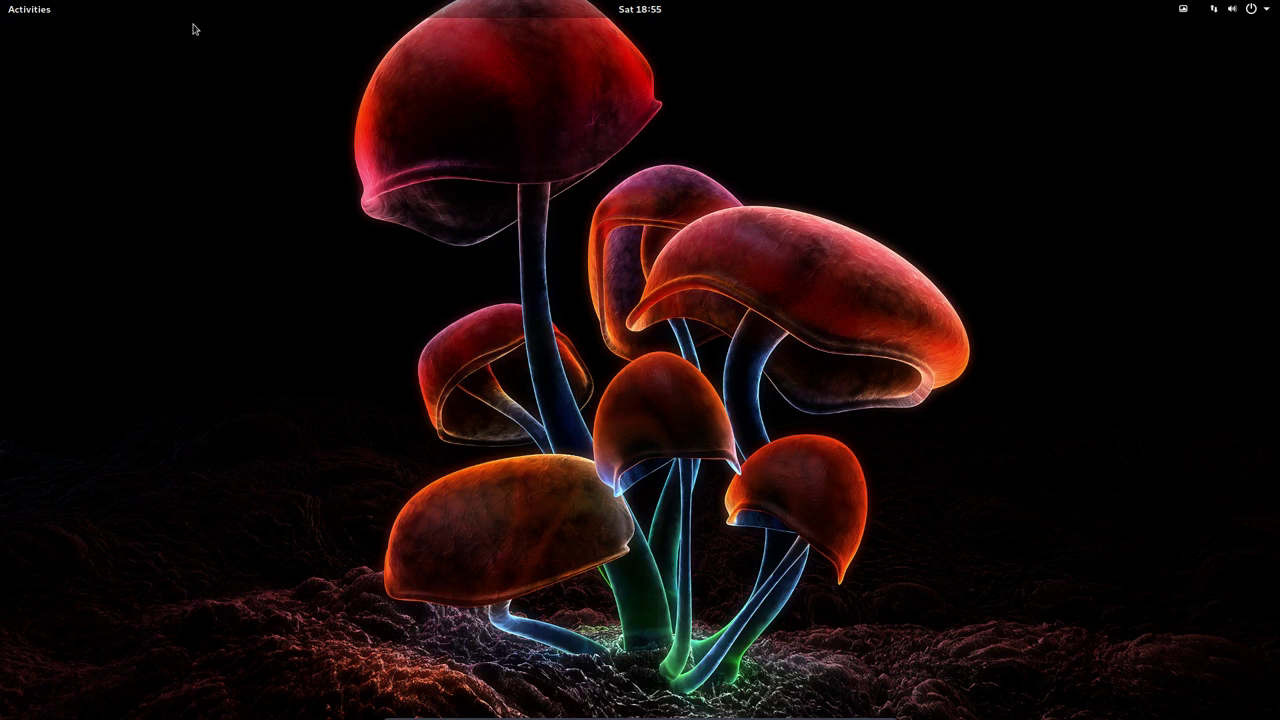
{"action": "left_click", "coordinate": [33, 9]}
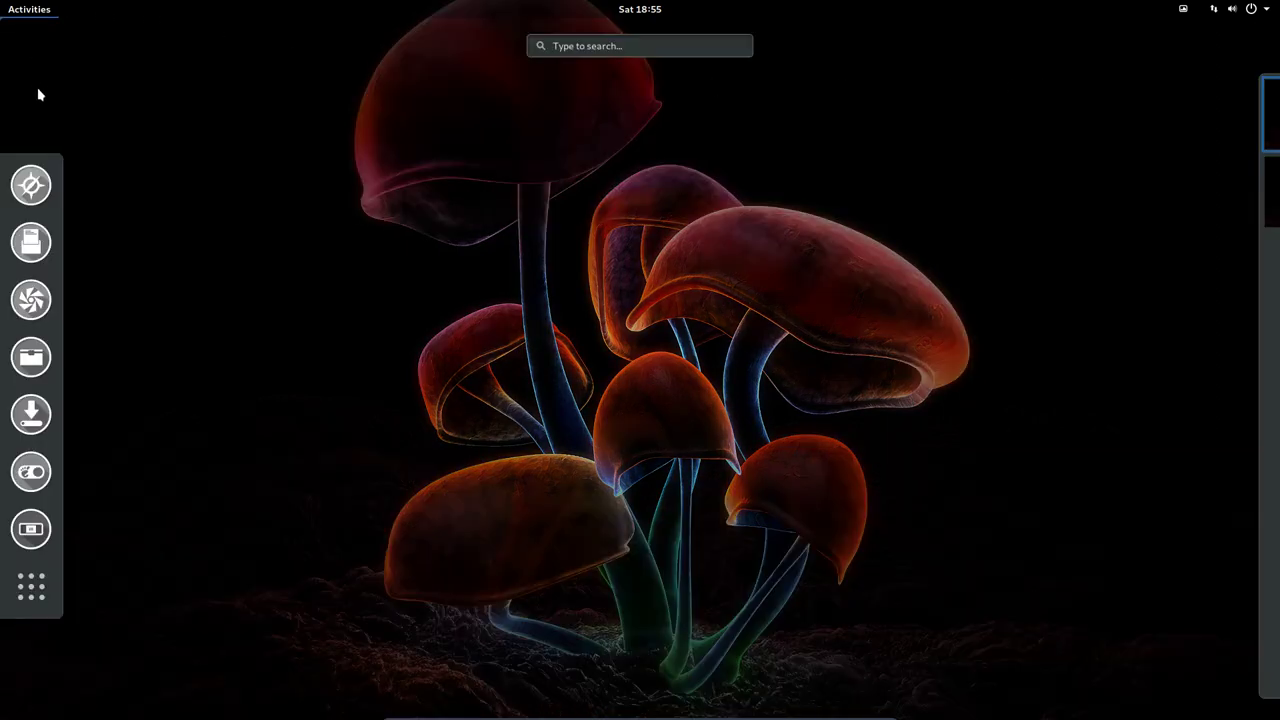
{"action": "left_click", "coordinate": [31, 357]}
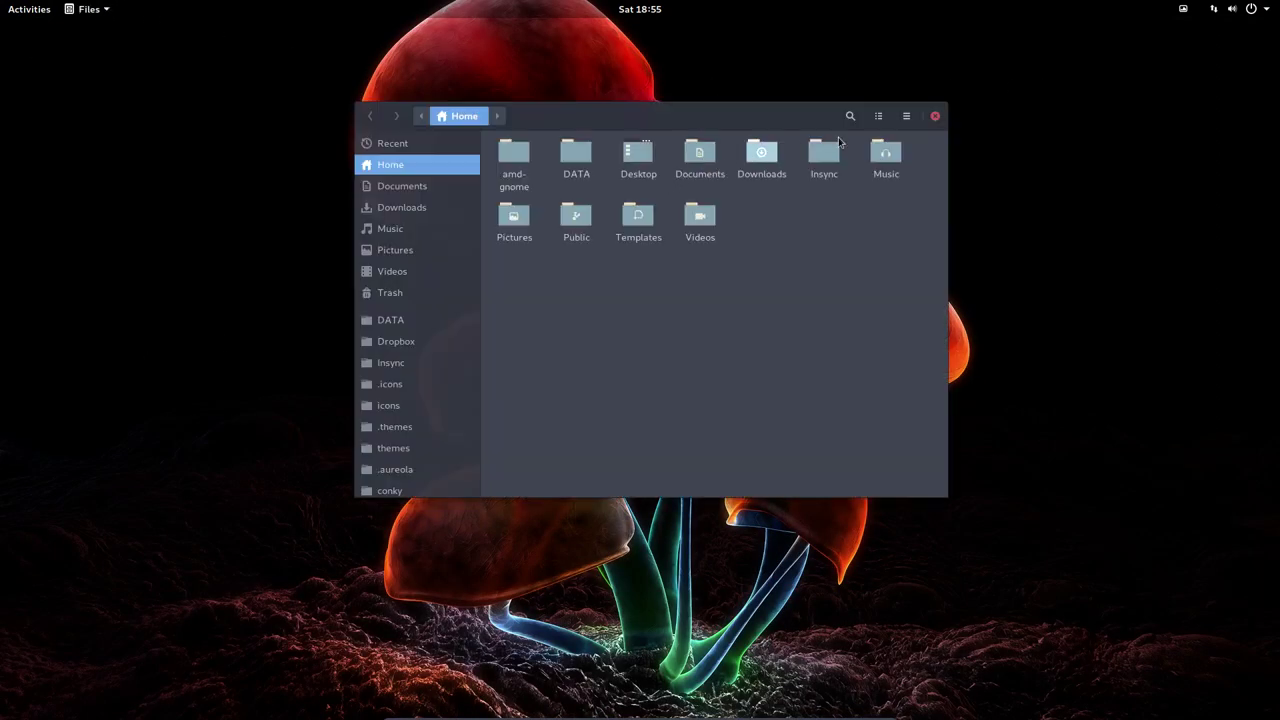
{"action": "left_click", "coordinate": [935, 116]}
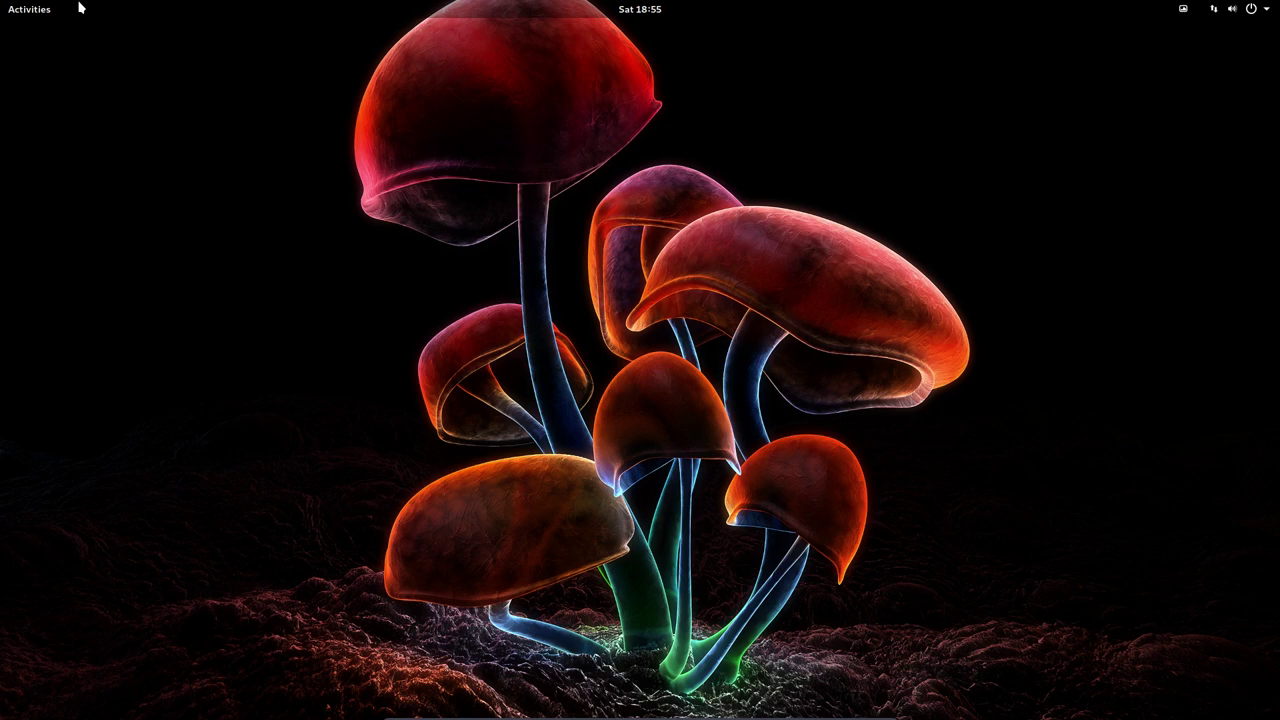
{"action": "left_click", "coordinate": [35, 9]}
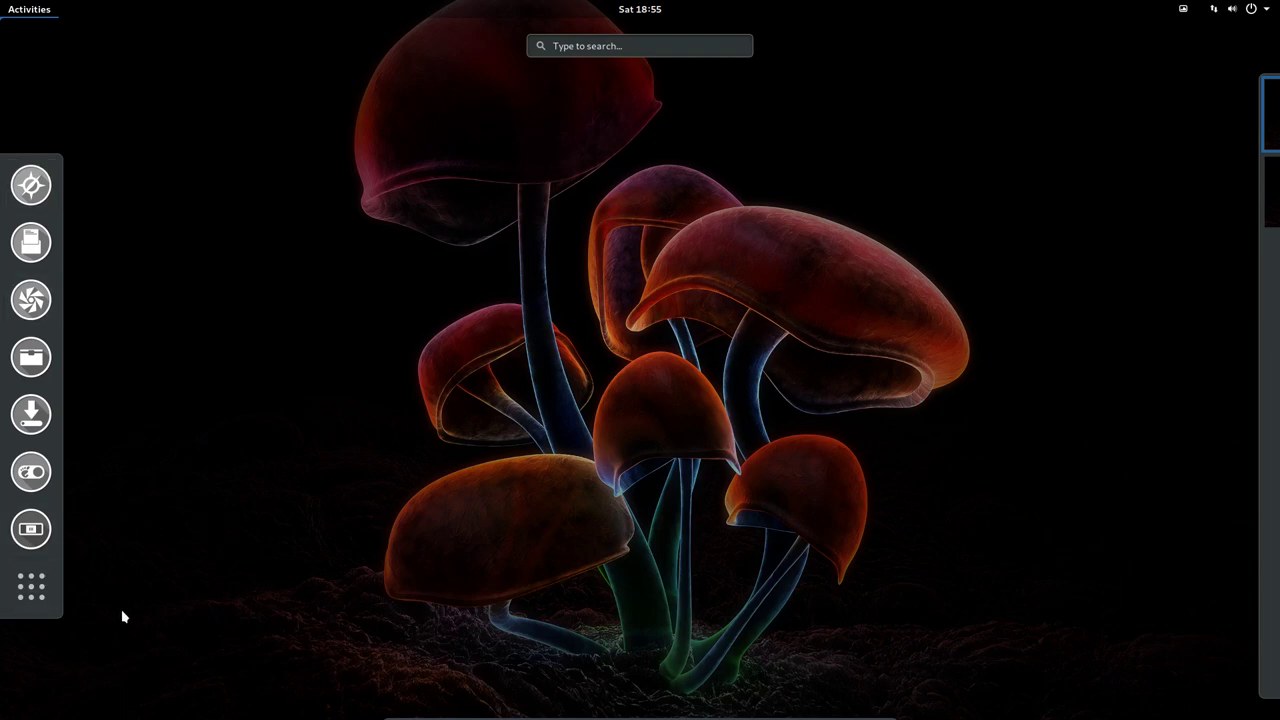
{"action": "left_click", "coordinate": [300, 505]}
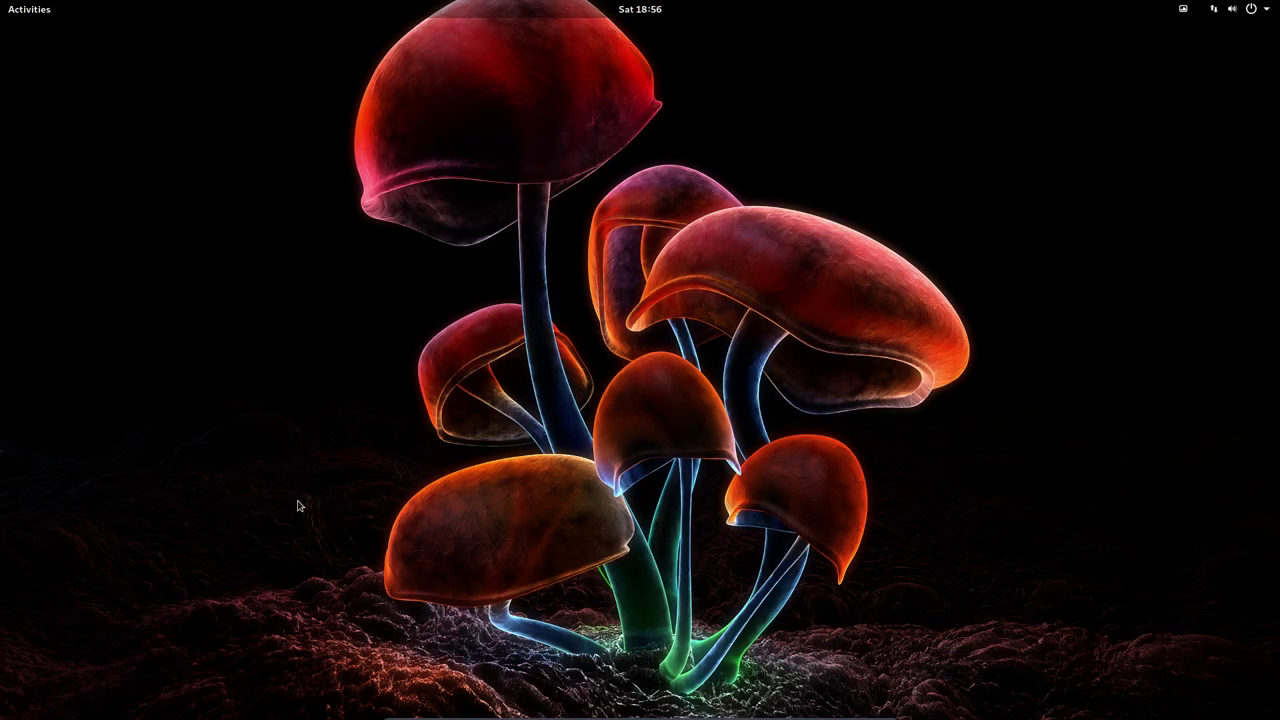
Open the file manager and browse to the amd-gnome/Personal/settings/gnome-extensions folder in Home.
{"action": "left_click", "coordinate": [28, 10]}
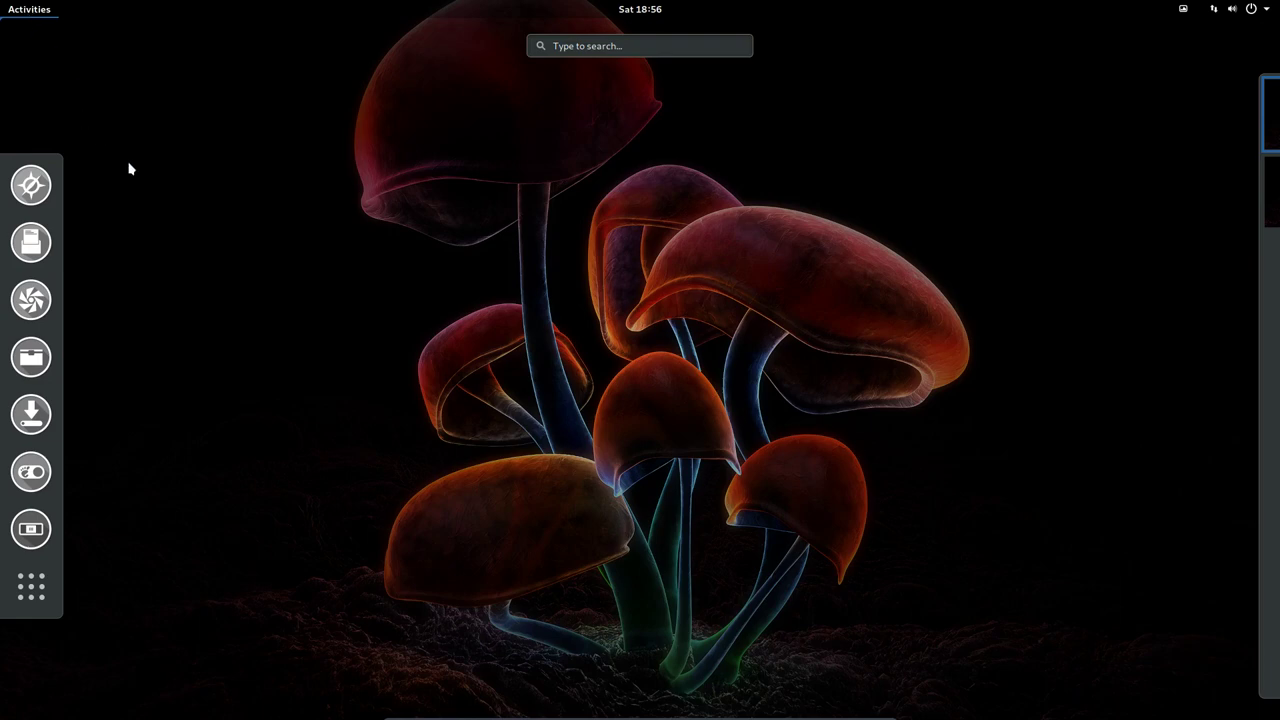
{"action": "left_click", "coordinate": [31, 357]}
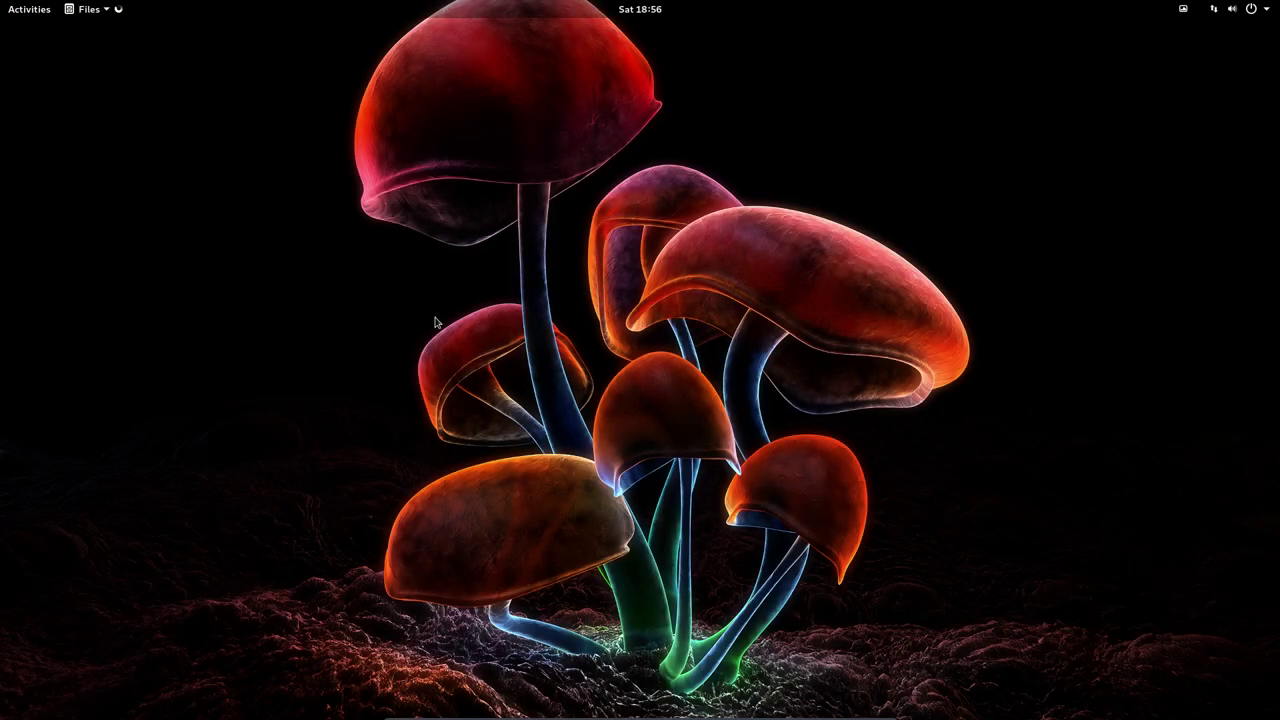
{"action": "double_click", "coordinate": [527, 160]}
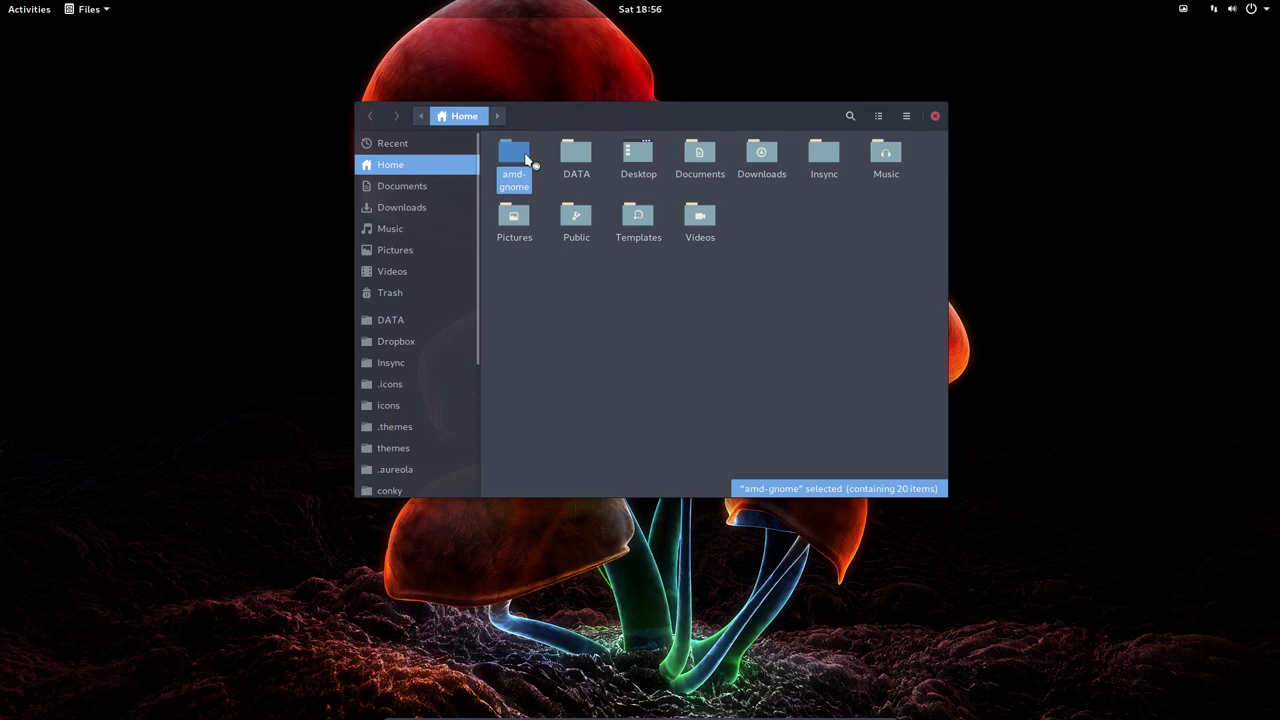
{"action": "double_click", "coordinate": [700, 308]}
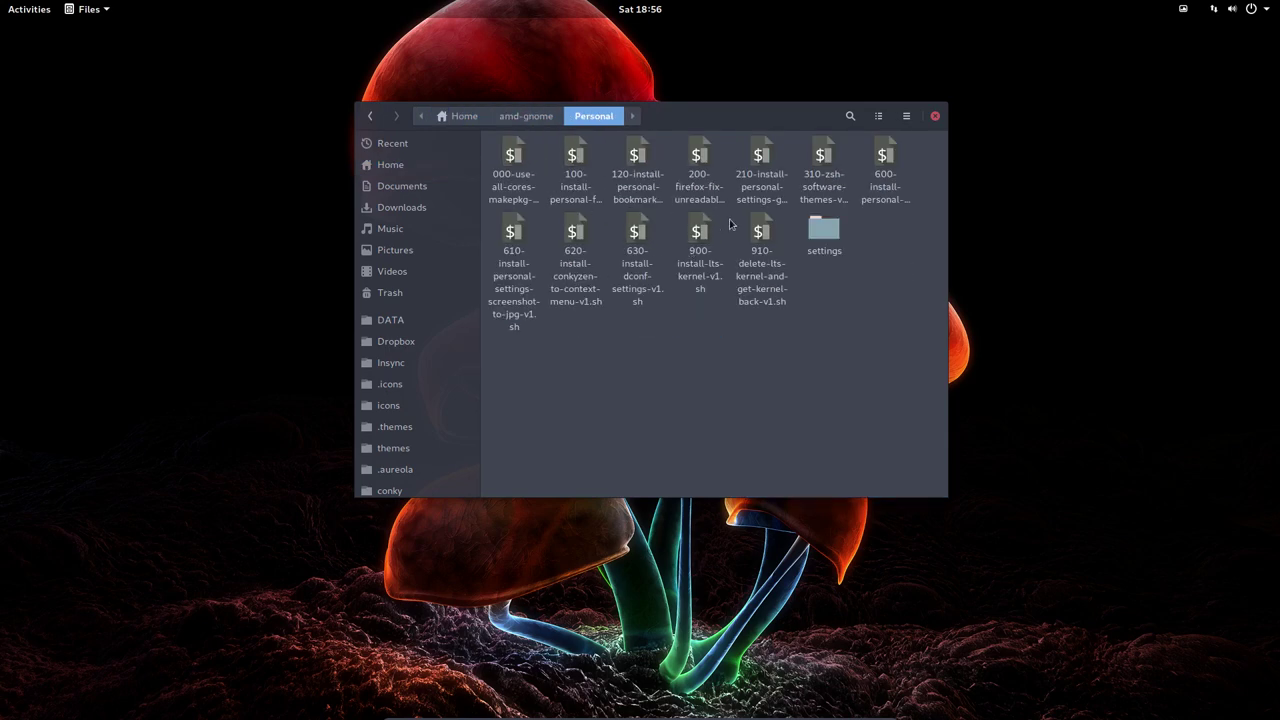
{"action": "double_click", "coordinate": [825, 232]}
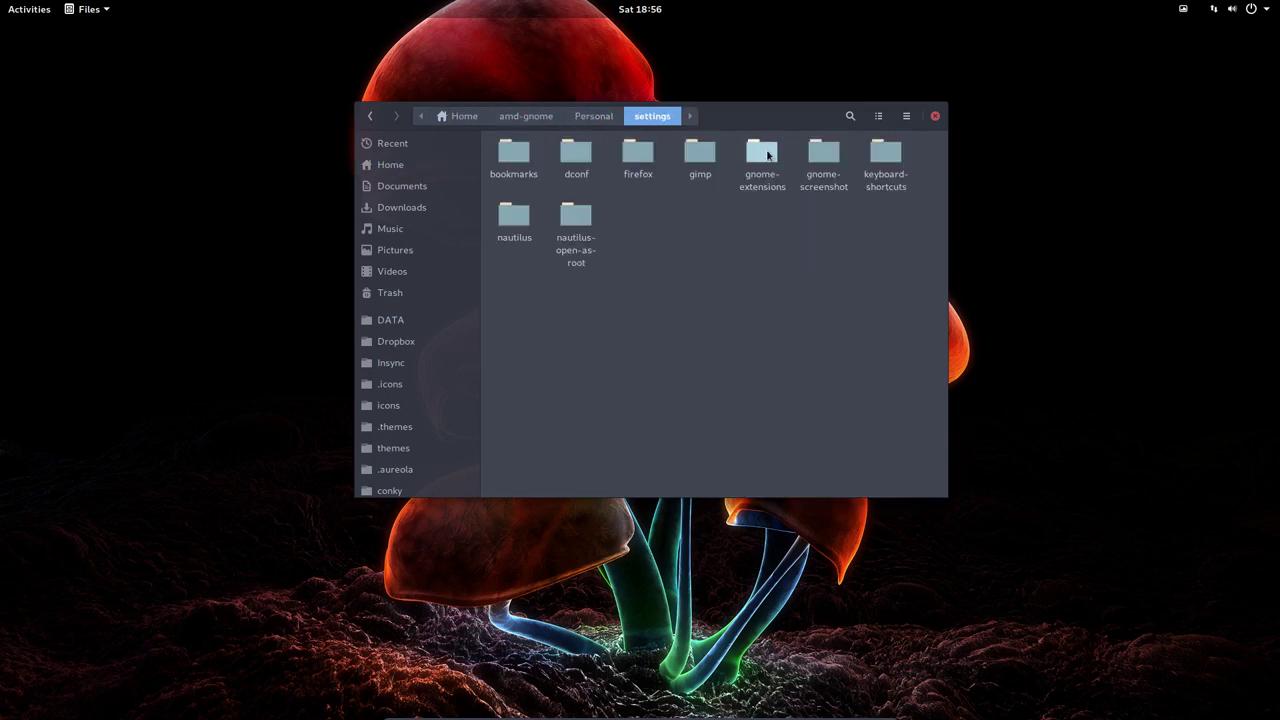
{"action": "double_click", "coordinate": [765, 165]}
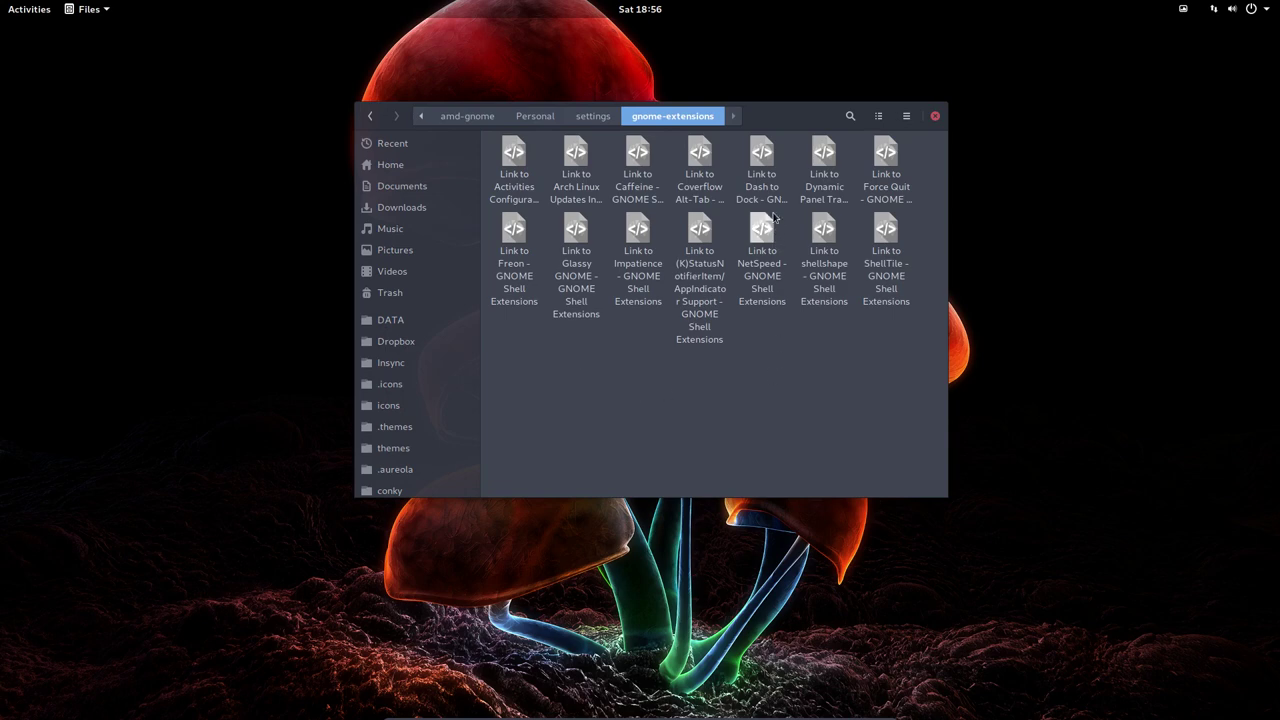
View the Dash to Dock extension page in Vivaldi from its link in the gnome-extensions folder, and close the browser.
{"action": "left_click", "coordinate": [760, 153]}
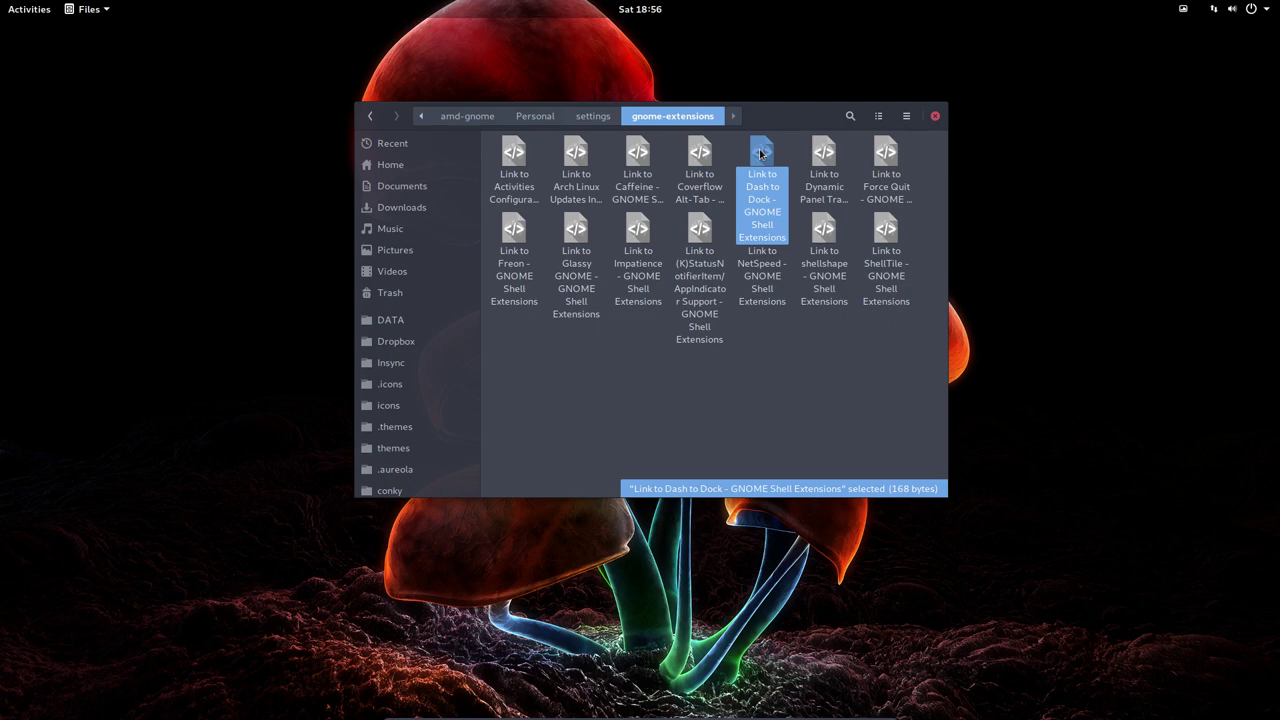
{"action": "double_click", "coordinate": [760, 160]}
{"action": "left_click_drag", "start_coordinate": [760, 160], "coordinate": [840, 110]}
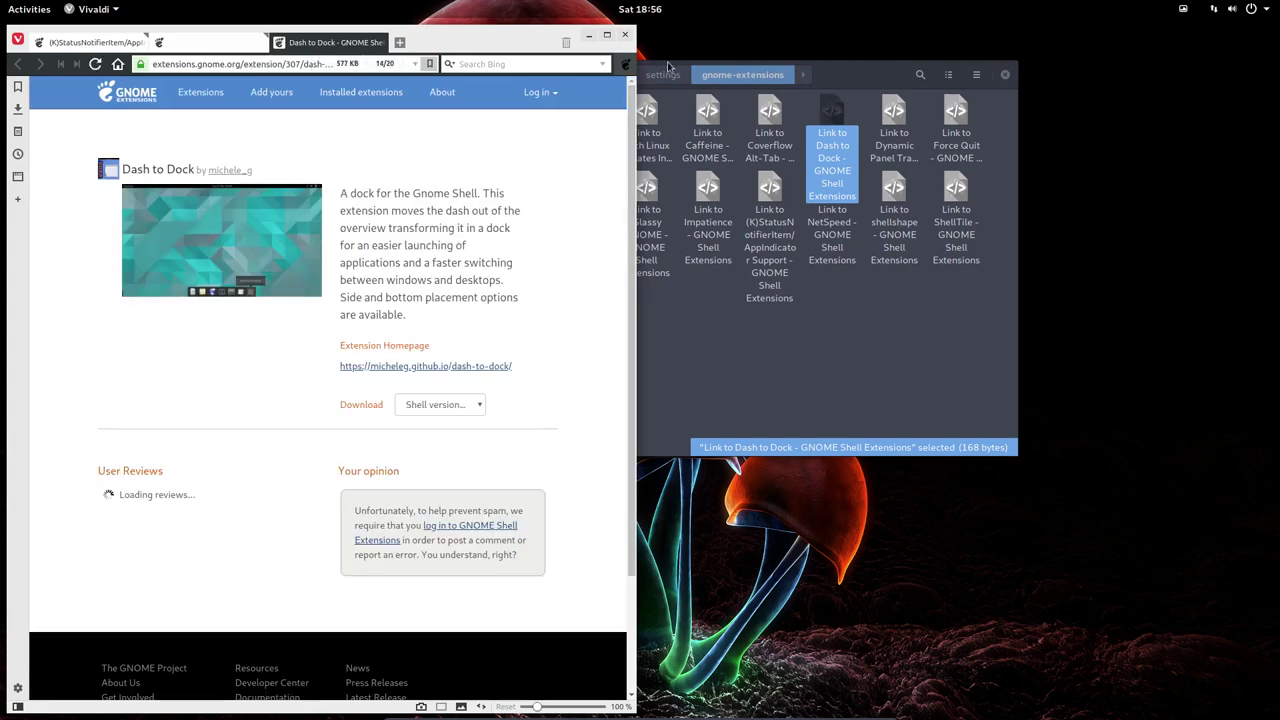
{"action": "left_click", "coordinate": [607, 36]}
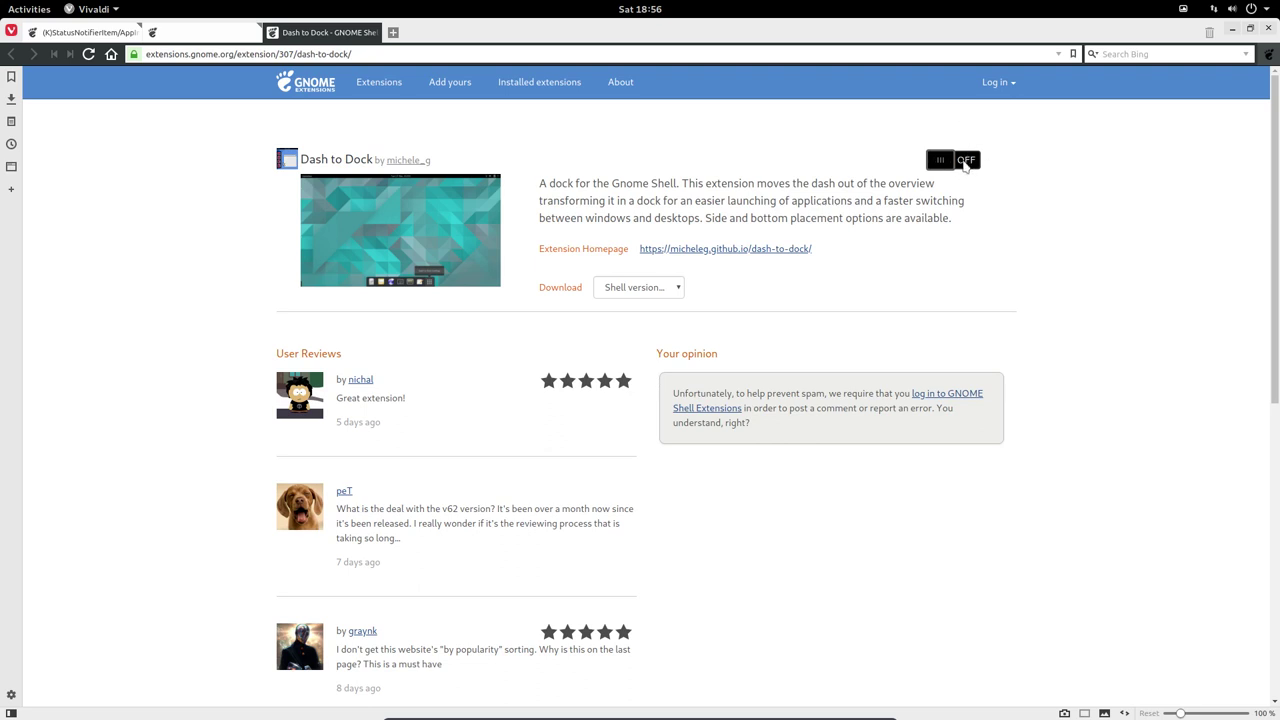
{"action": "left_click", "coordinate": [1268, 29]}
Set Firefox as the default web application in the system's Default Applications settings and close them.
{"action": "left_click", "coordinate": [27, 10]}
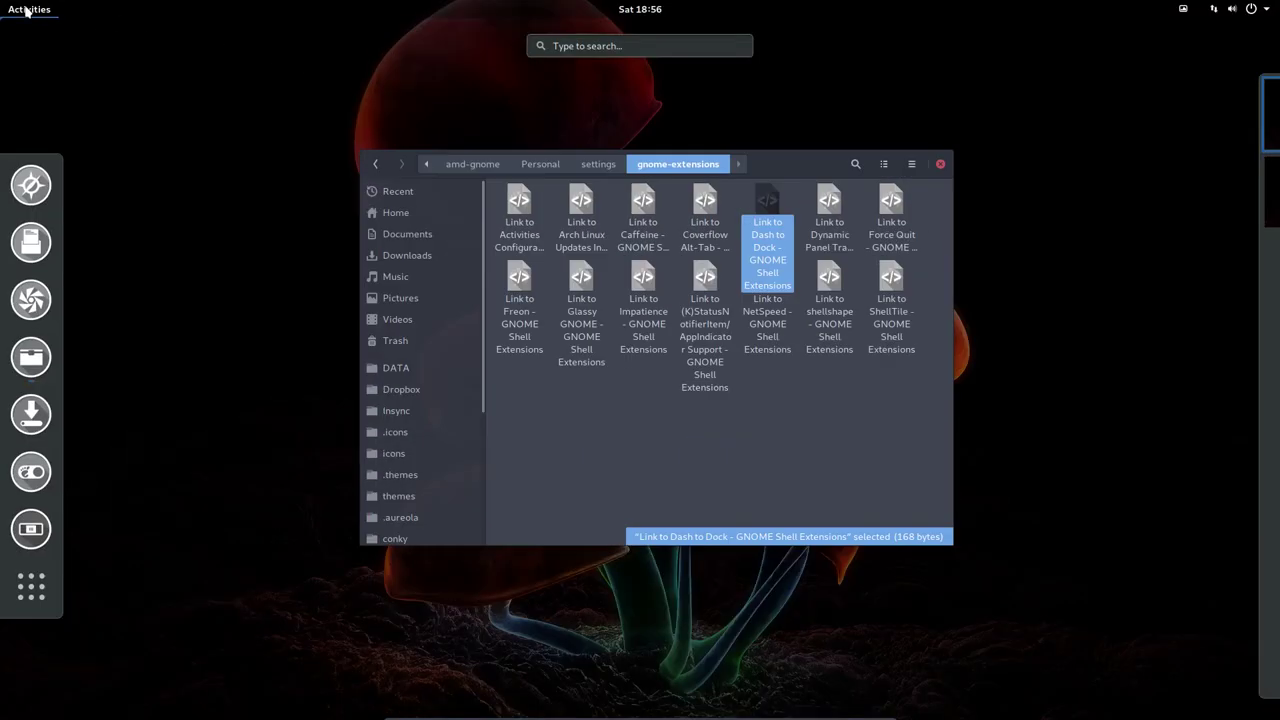
{"action": "type", "text": "defa"}
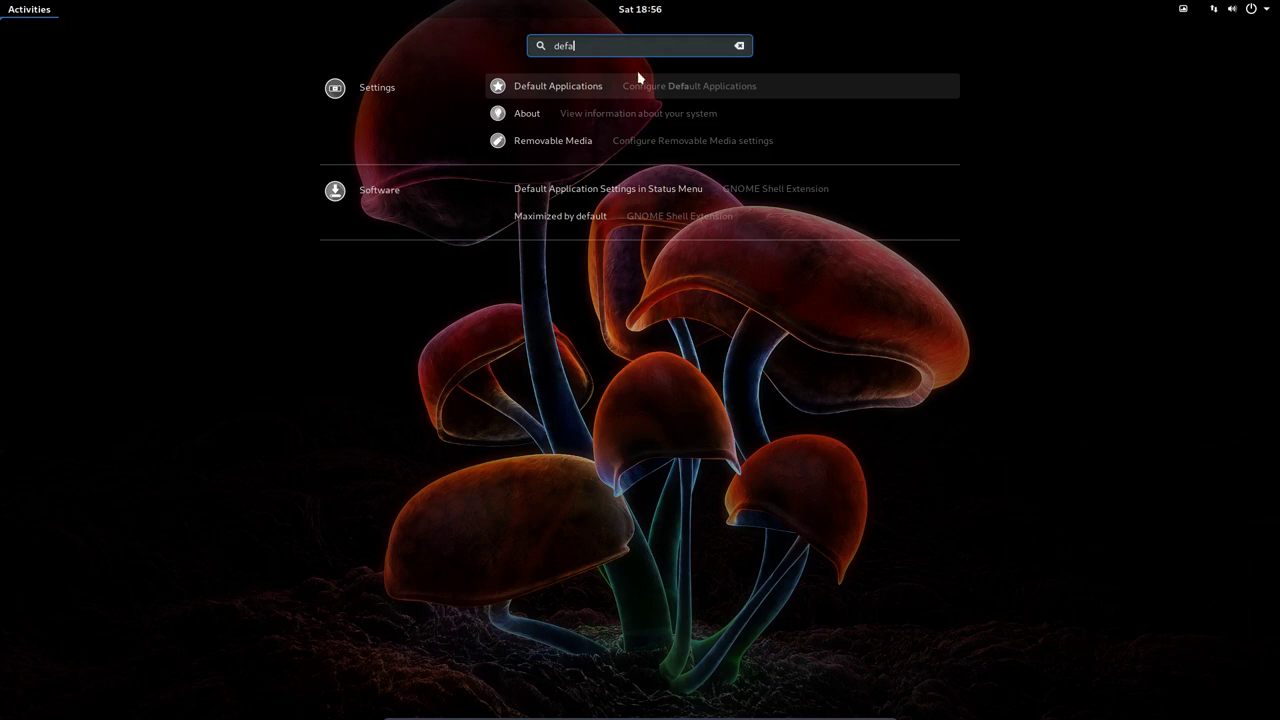
{"action": "left_click", "coordinate": [576, 90]}
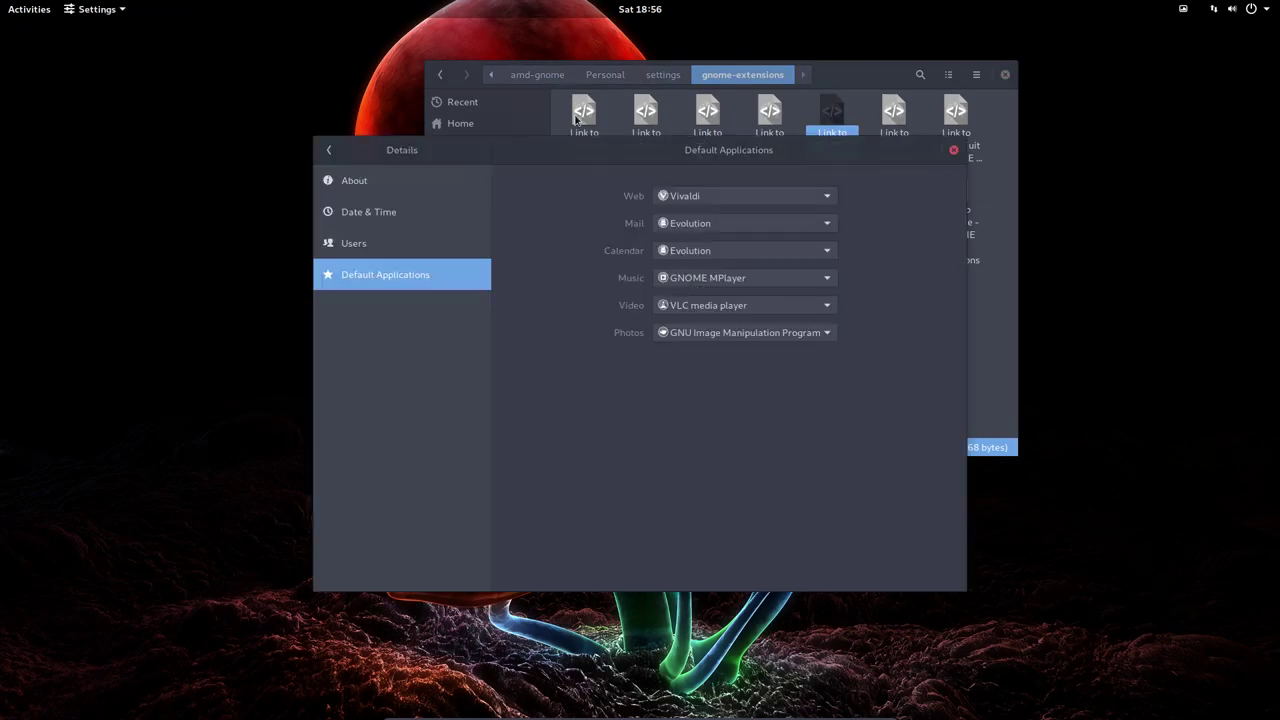
{"action": "left_click", "coordinate": [706, 206]}
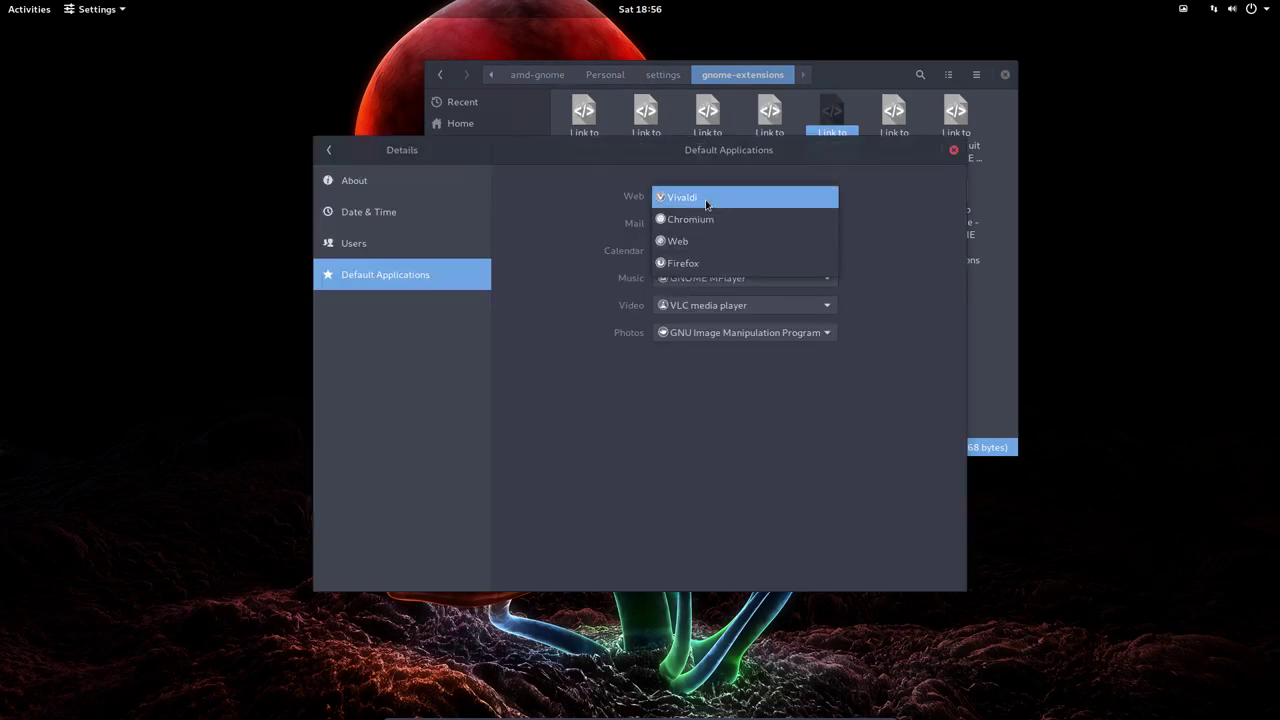
{"action": "left_click", "coordinate": [707, 257]}
{"action": "left_click", "coordinate": [954, 149]}
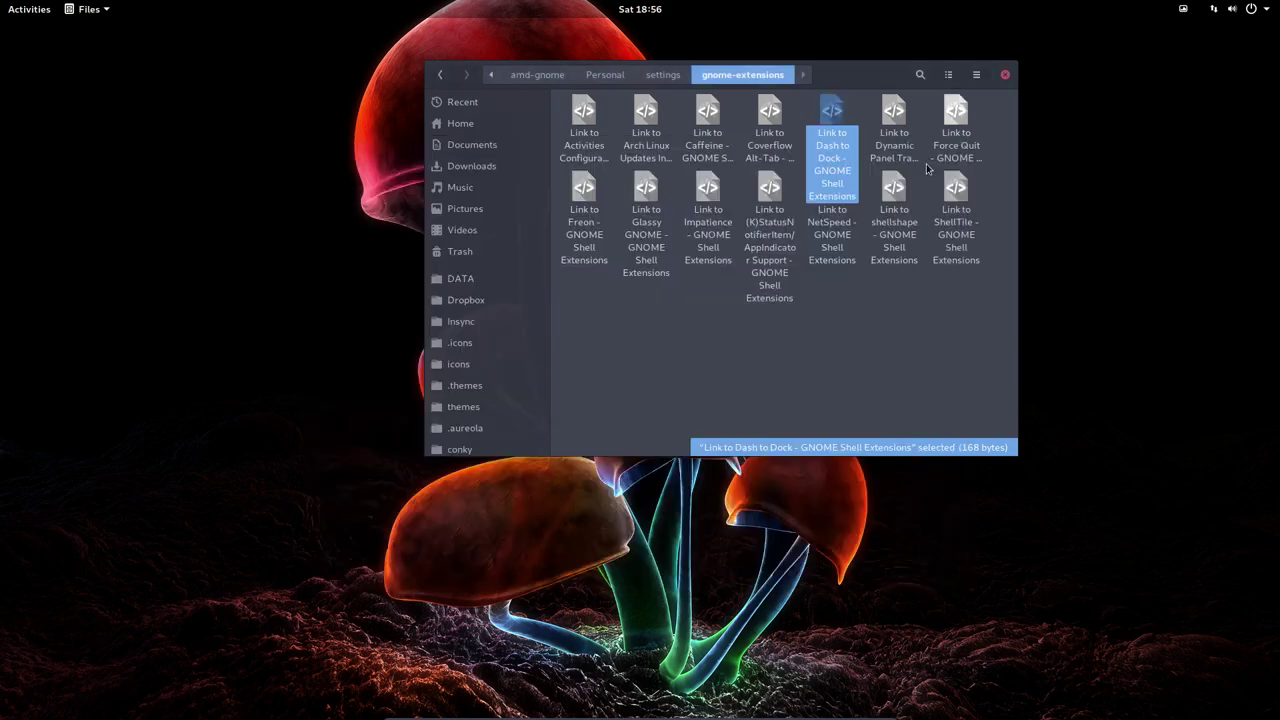
Open the Dash to Dock link in a maximized Firefox window and add the GNOME Shell integration browser extension.
{"action": "double_click", "coordinate": [841, 150]}
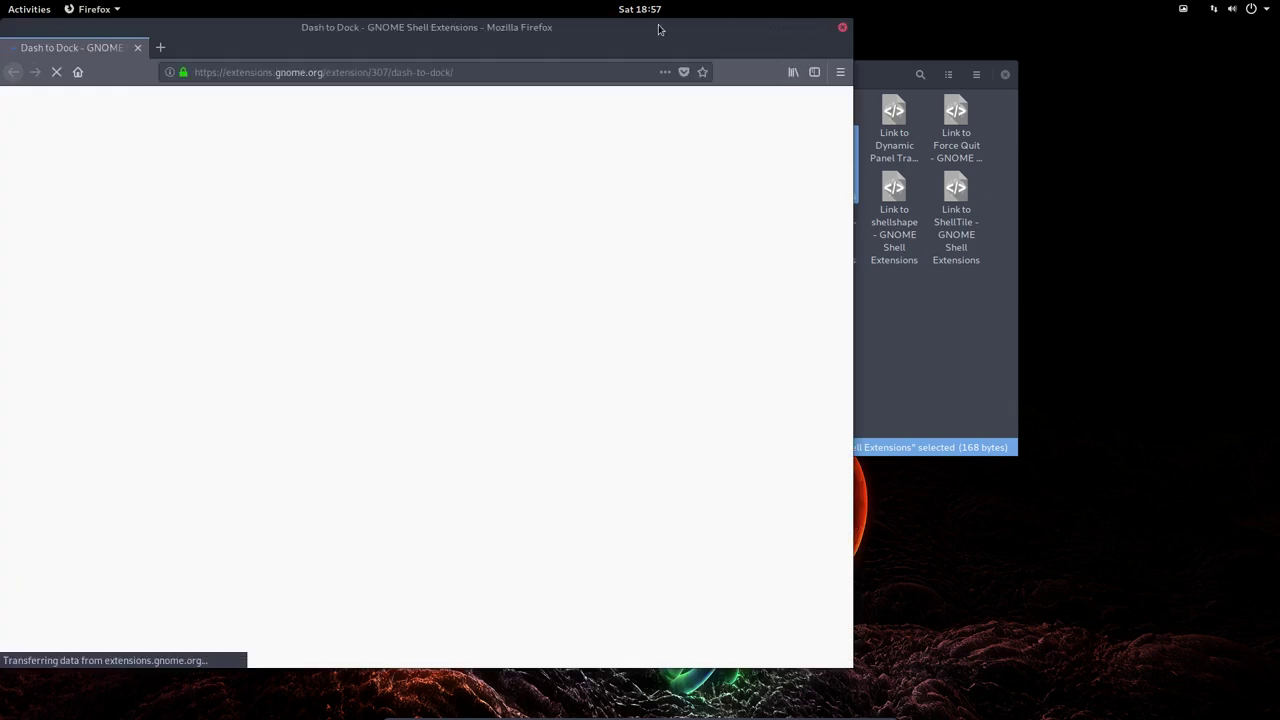
{"action": "double_click", "coordinate": [785, 31]}
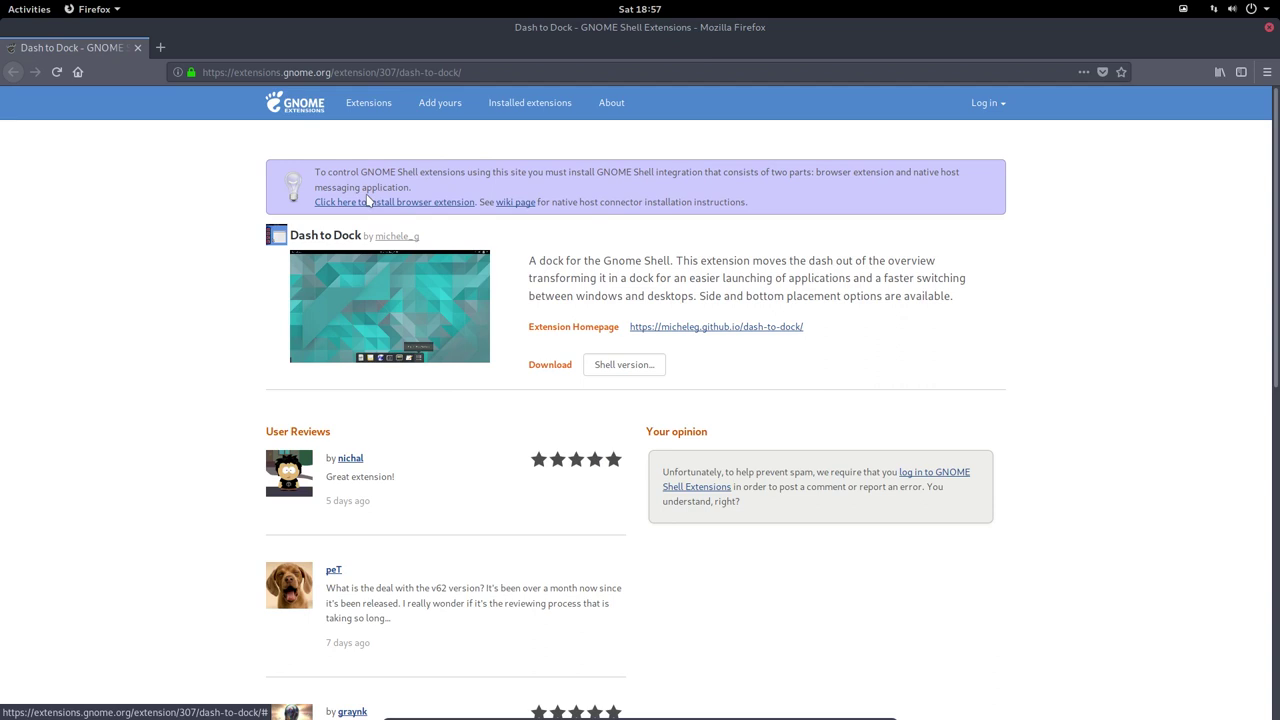
{"action": "left_click", "coordinate": [431, 204]}
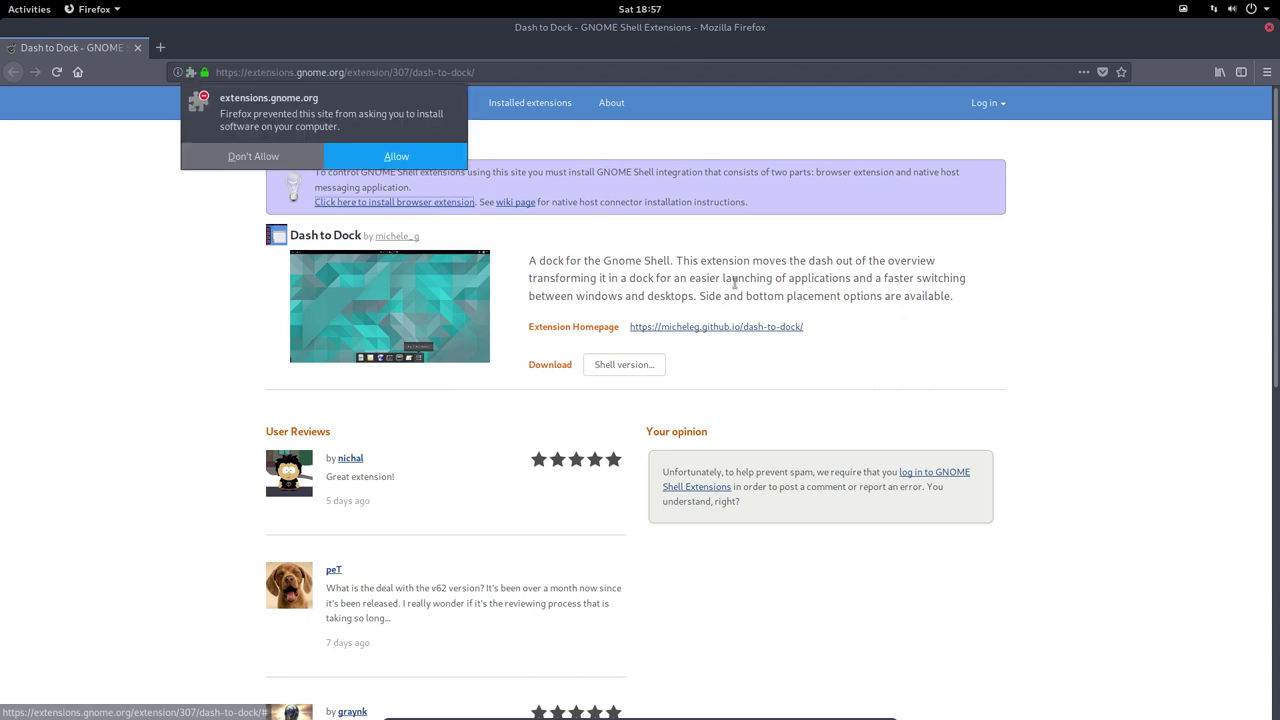
{"action": "left_click", "coordinate": [396, 157]}
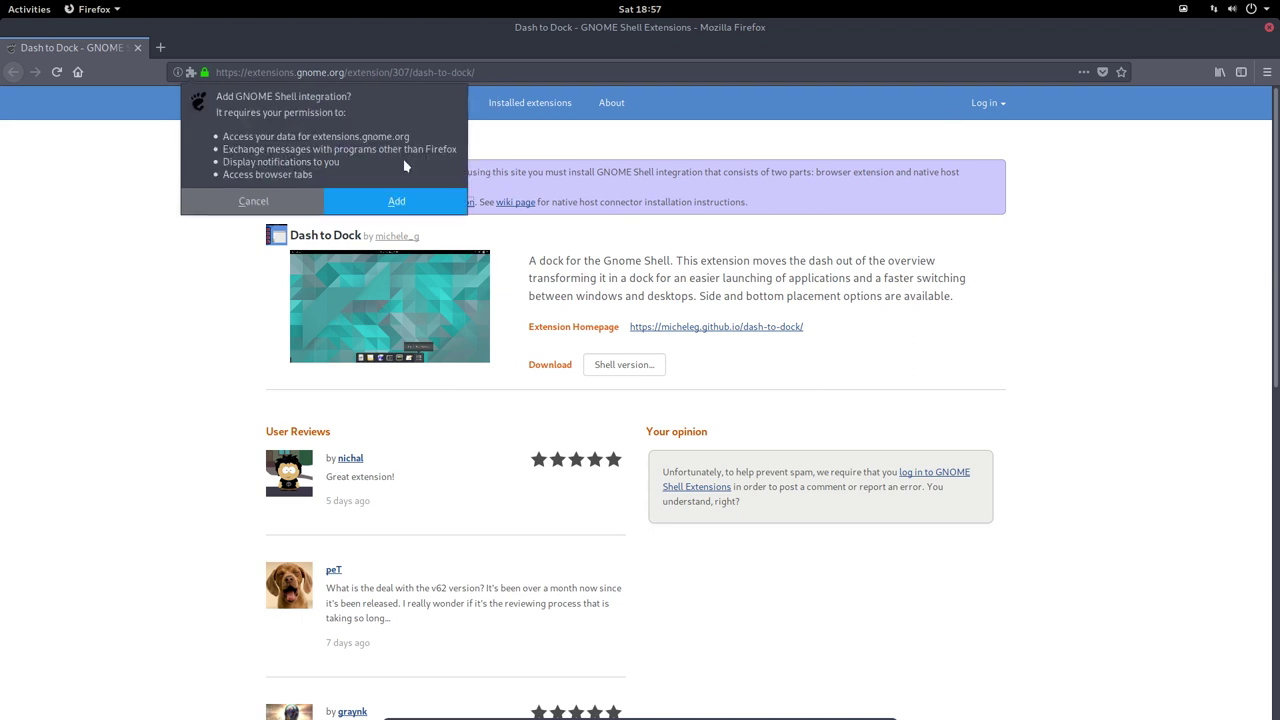
{"action": "left_click", "coordinate": [397, 202]}
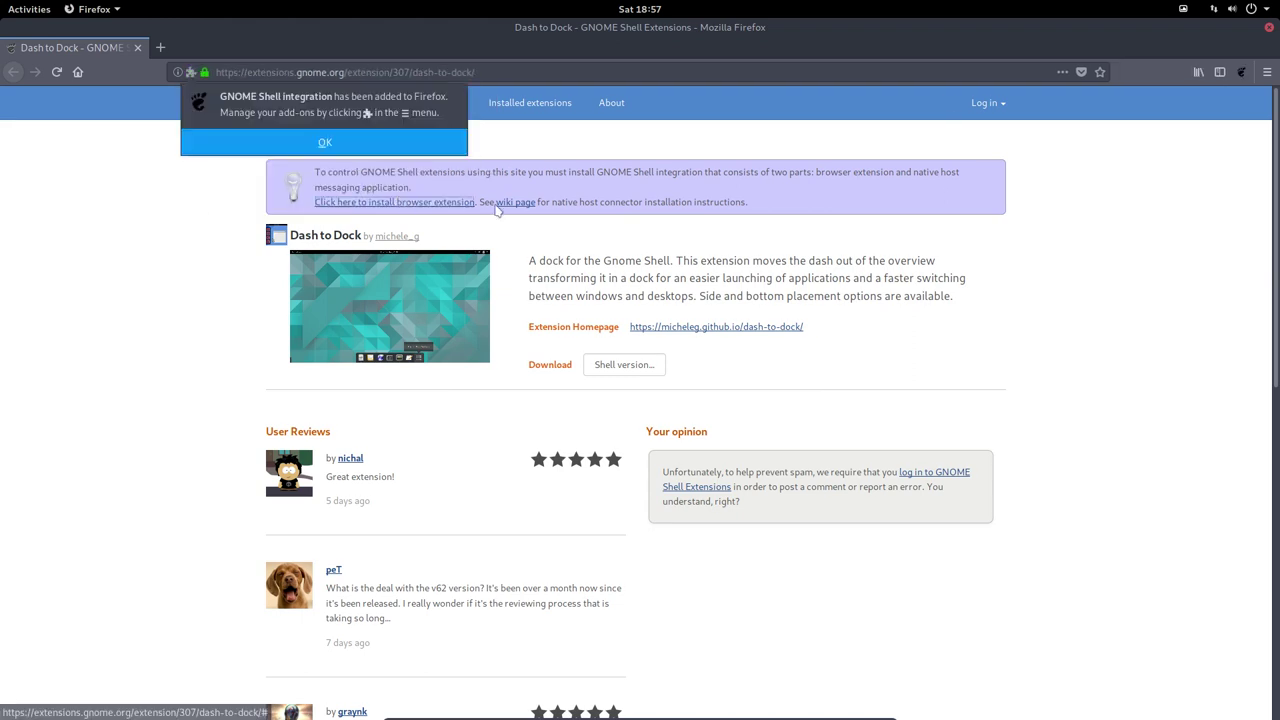
{"action": "left_click", "coordinate": [333, 145]}
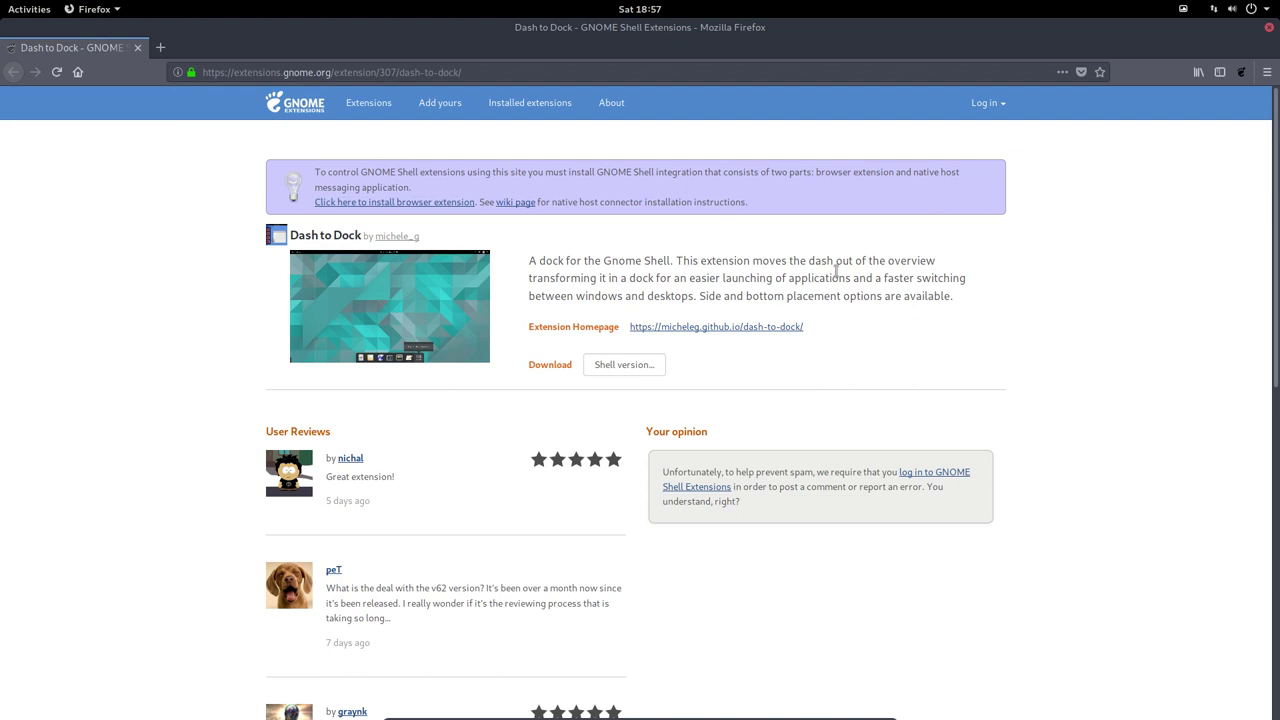
Reload the Dash to Dock page, switch on and install the extension, and close the browser and file manager windows.
{"action": "left_click", "coordinate": [58, 73]}
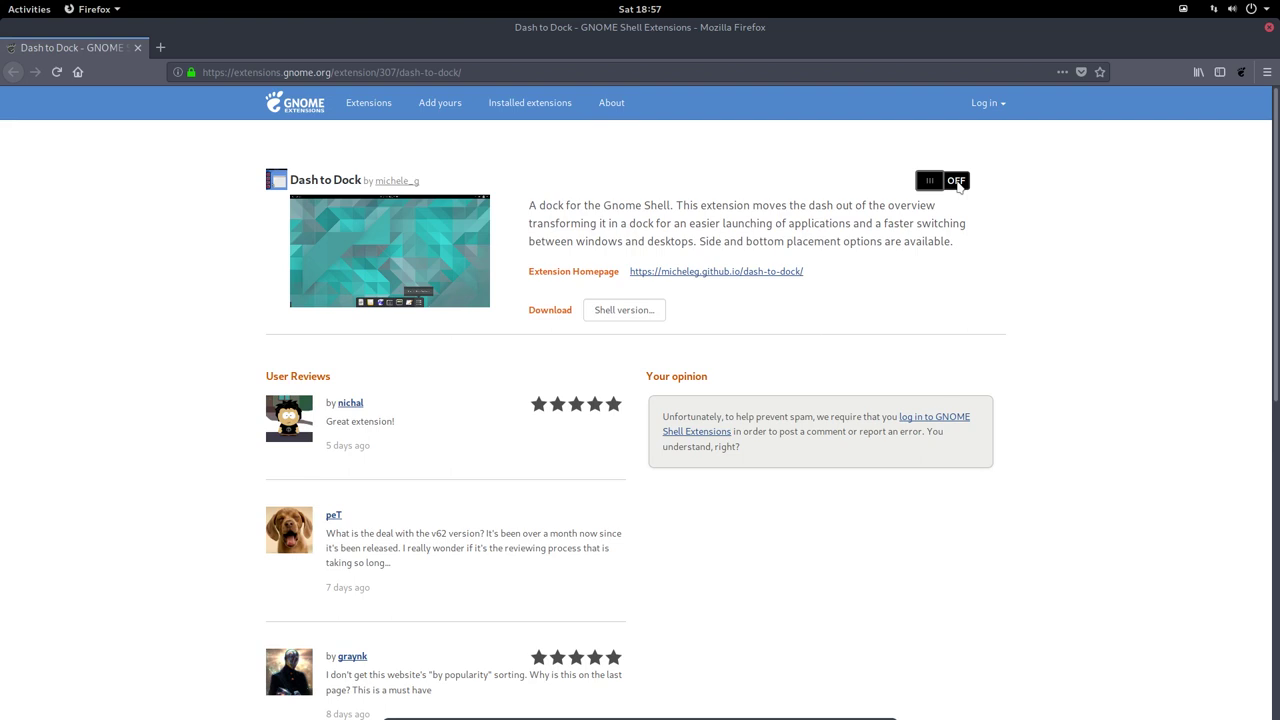
{"action": "left_click", "coordinate": [956, 181]}
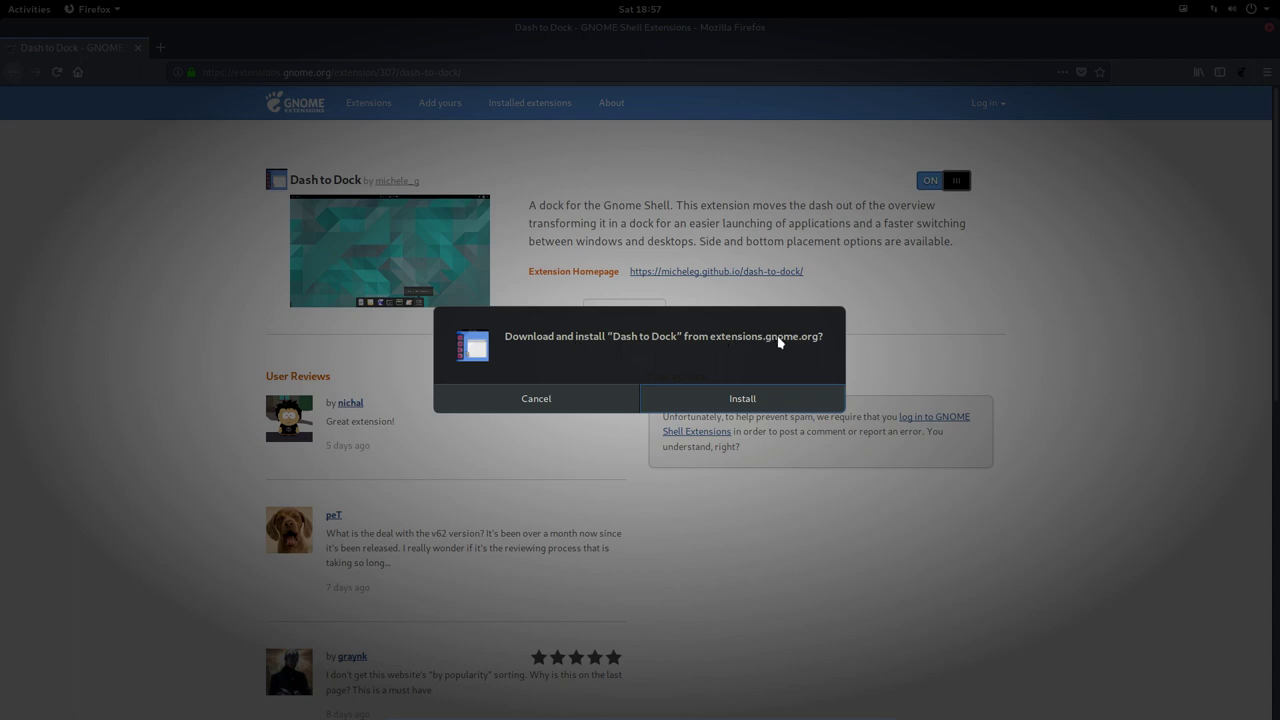
{"action": "left_click", "coordinate": [766, 398]}
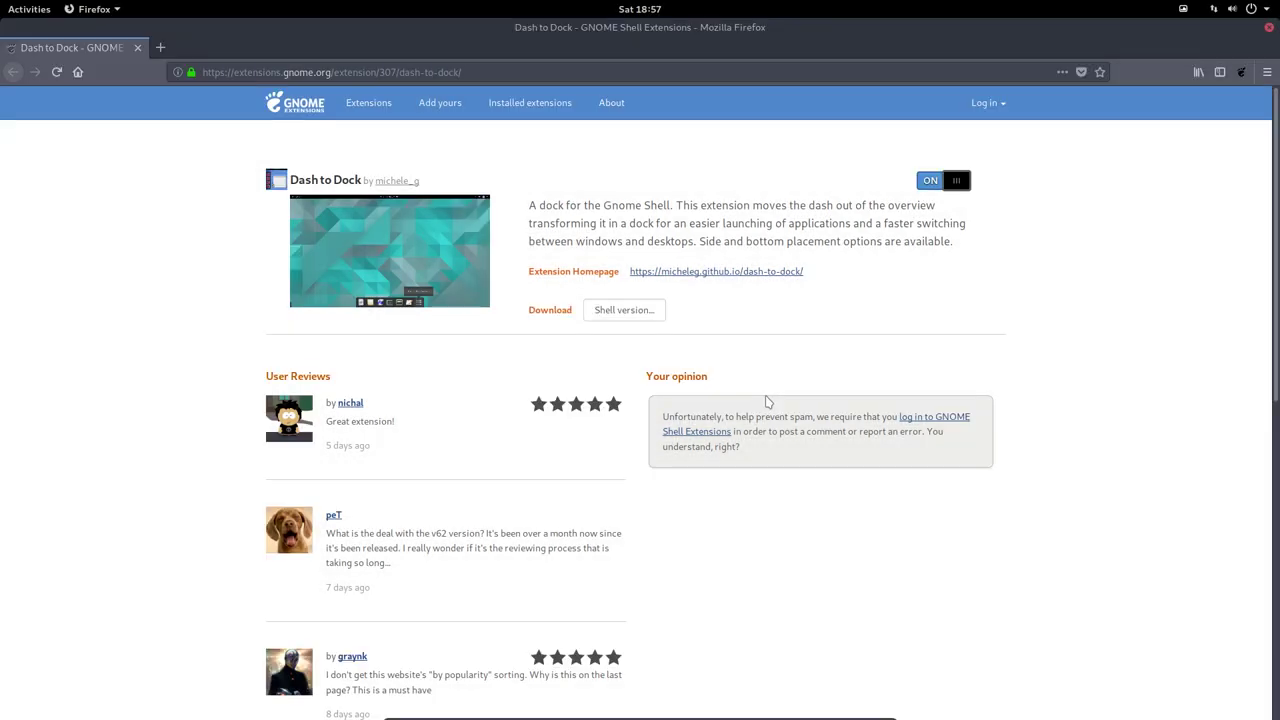
{"action": "left_click", "coordinate": [1268, 33]}
{"action": "left_click_drag", "start_coordinate": [844, 74], "coordinate": [775, 128]}
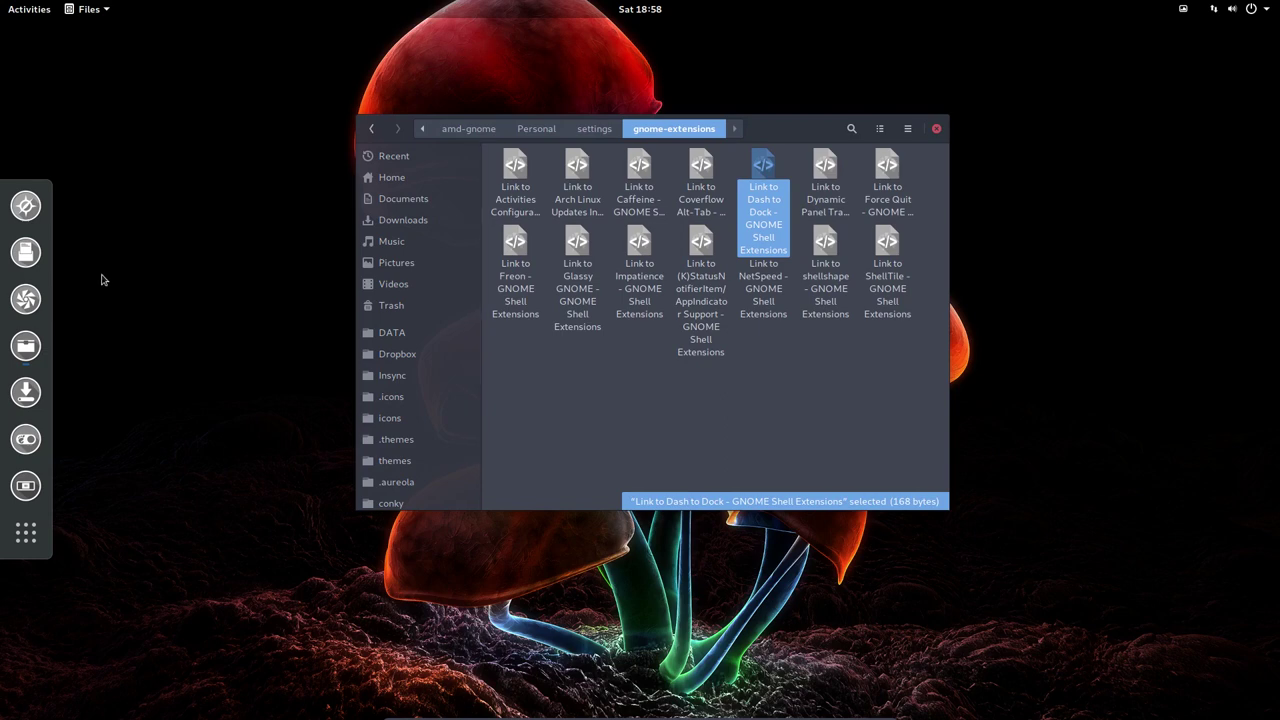
{"action": "left_click", "coordinate": [937, 129]}
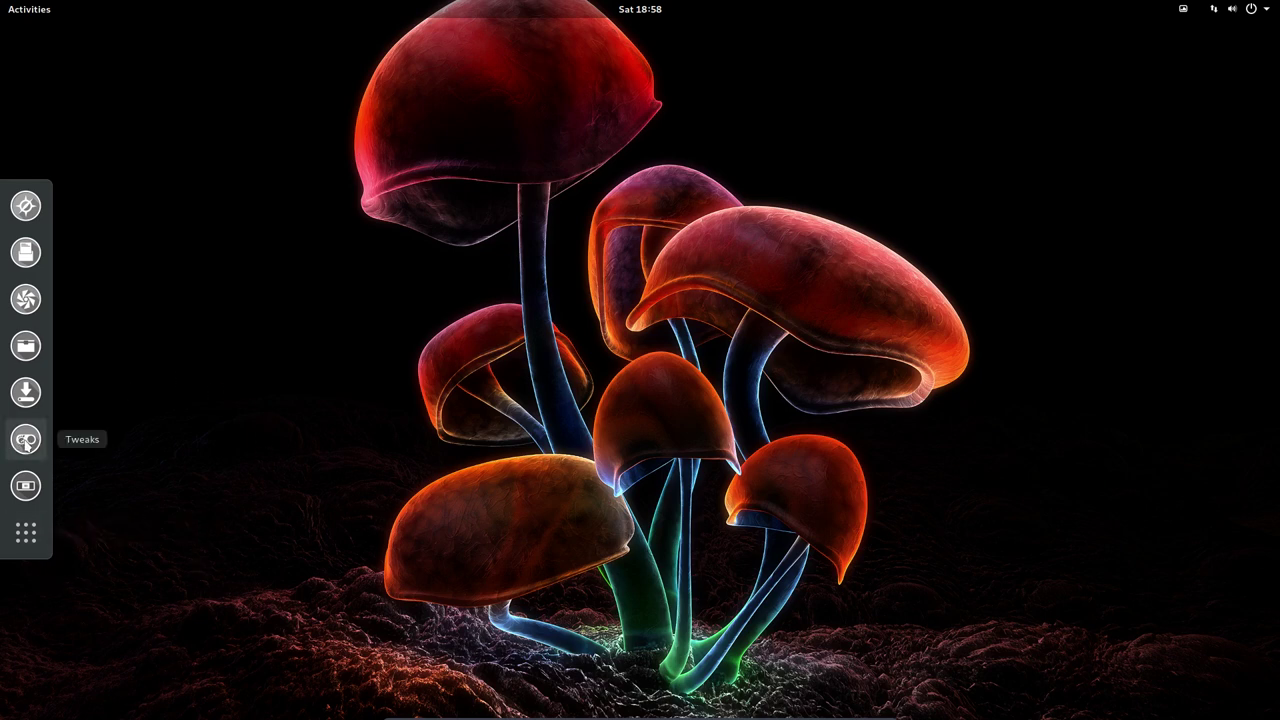
Open the Extensions section in Tweaks, check the wallpaper tray icon's menu, and look through the extensions list.
{"action": "left_click", "coordinate": [26, 441]}
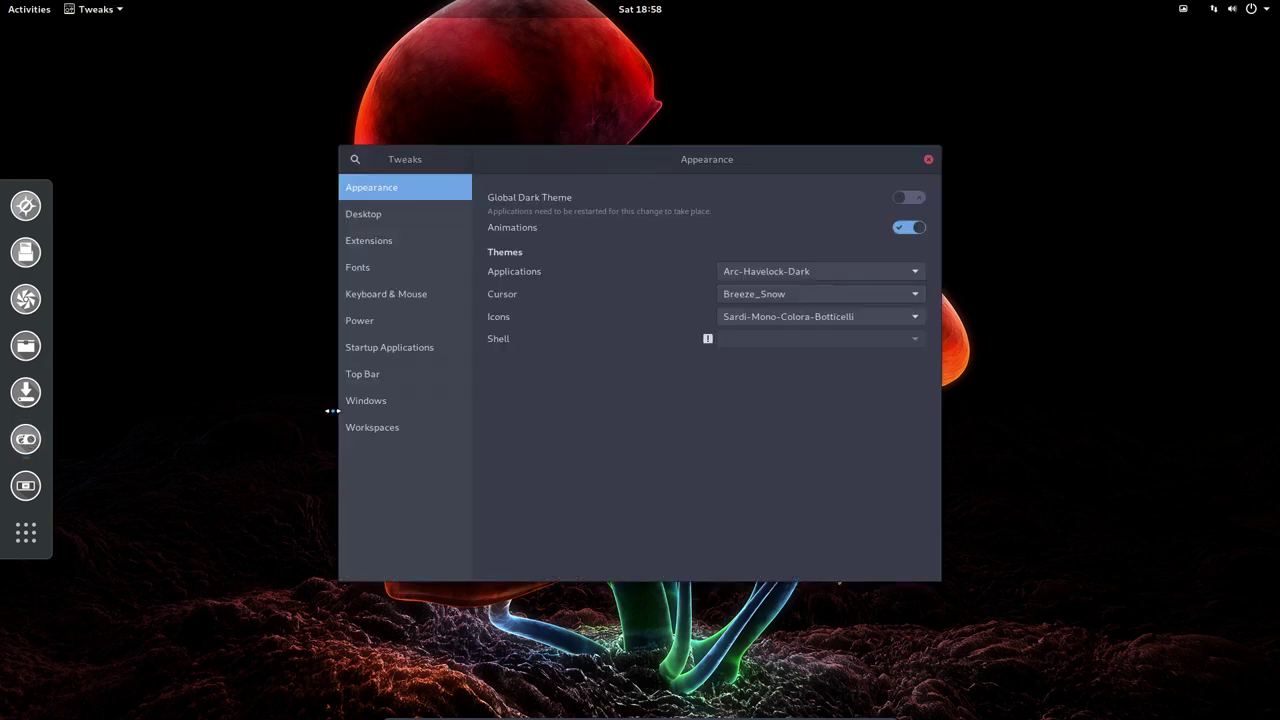
{"action": "left_click", "coordinate": [400, 241]}
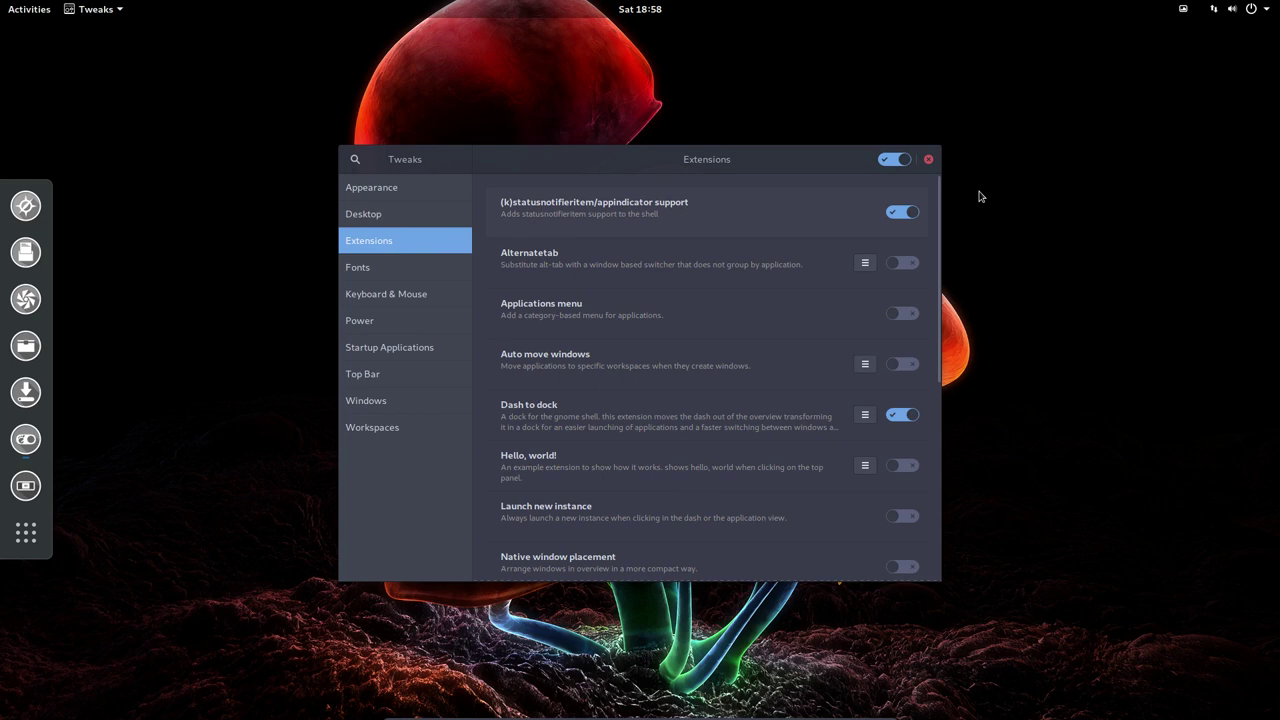
{"action": "left_click", "coordinate": [1184, 11]}
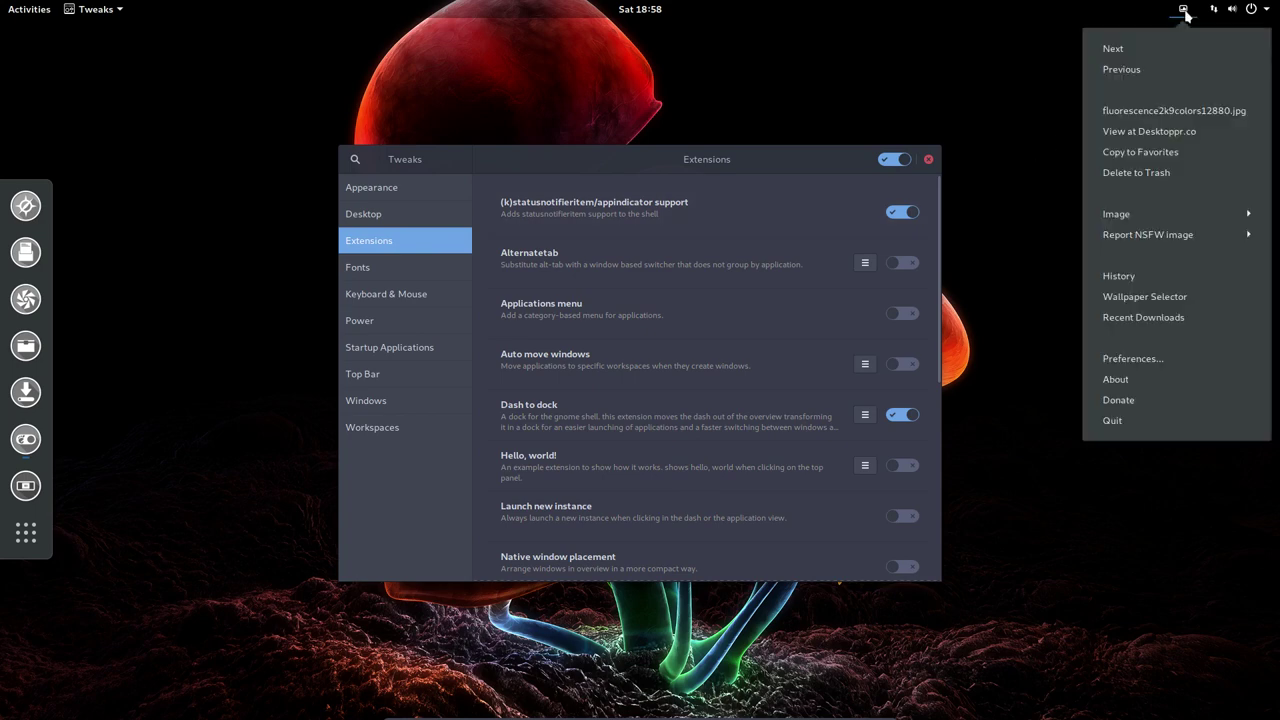
{"action": "left_click", "coordinate": [739, 154]}
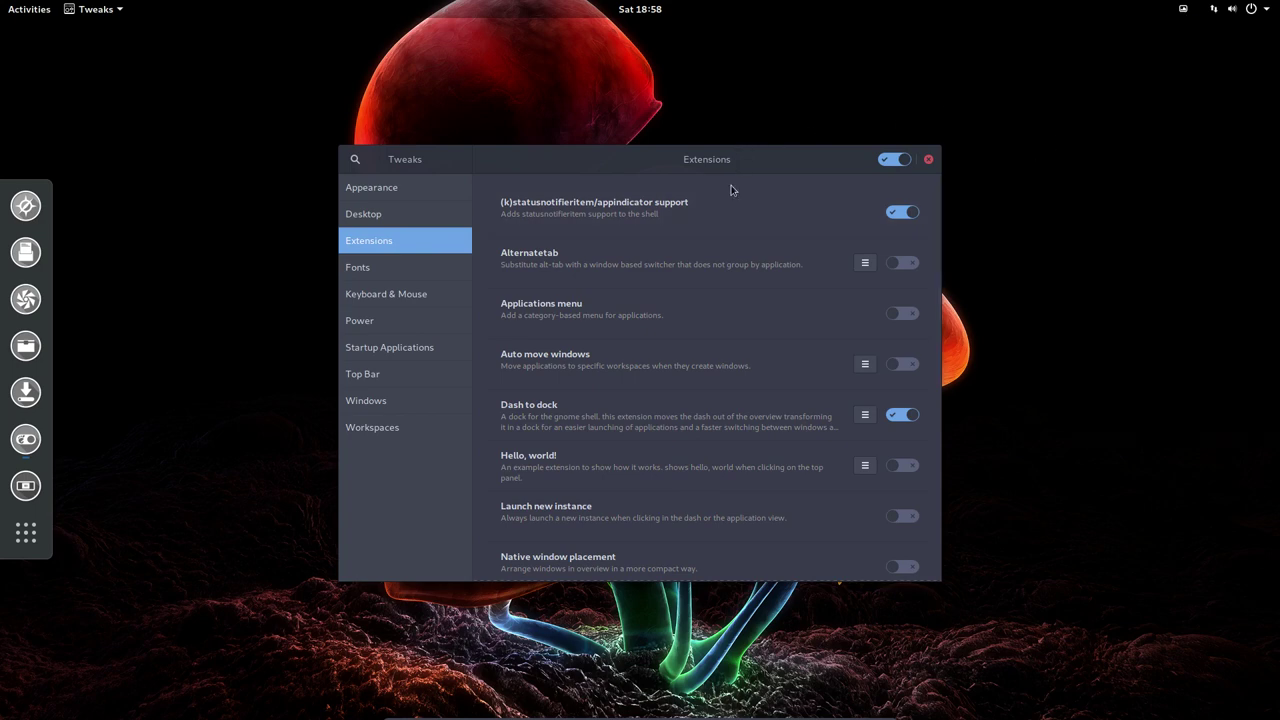
{"action": "scroll", "coordinate": [652, 320], "scroll_direction": "down", "scroll_amount": 3}
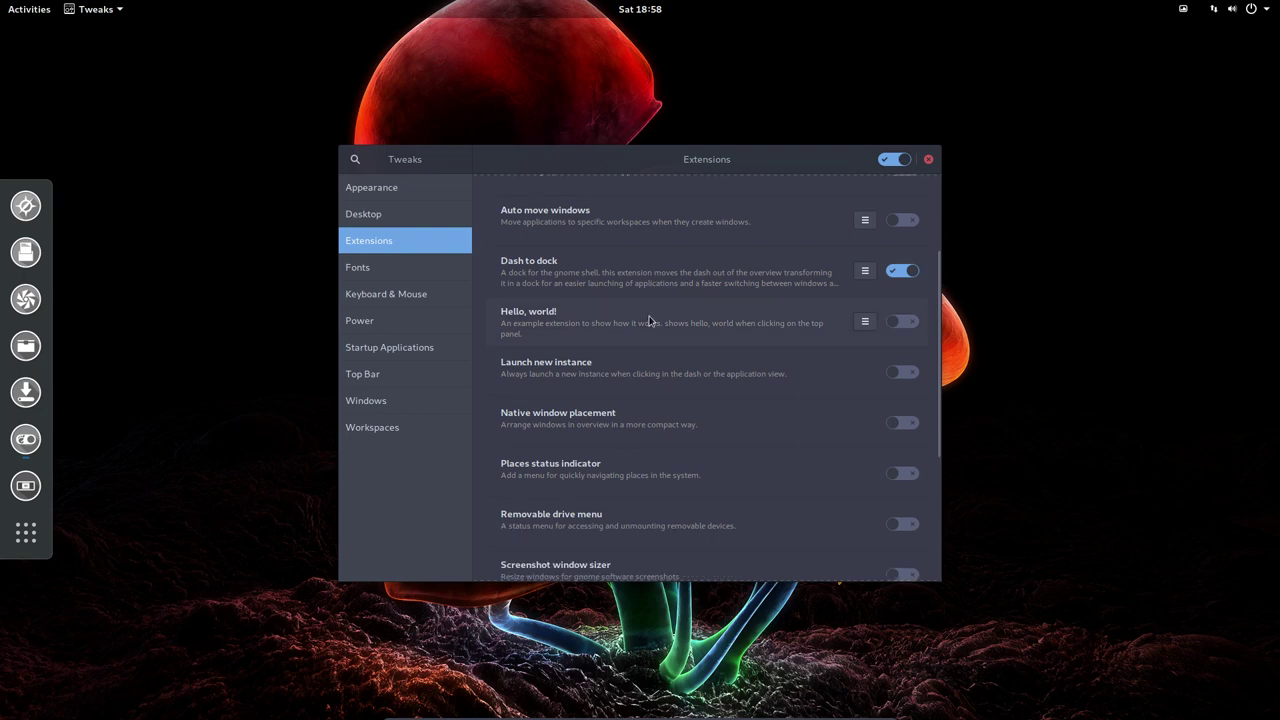
Open the Dash to Dock settings and try the Bottom, Top and Right screen positions before returning the dock to Left.
{"action": "left_click", "coordinate": [865, 271]}
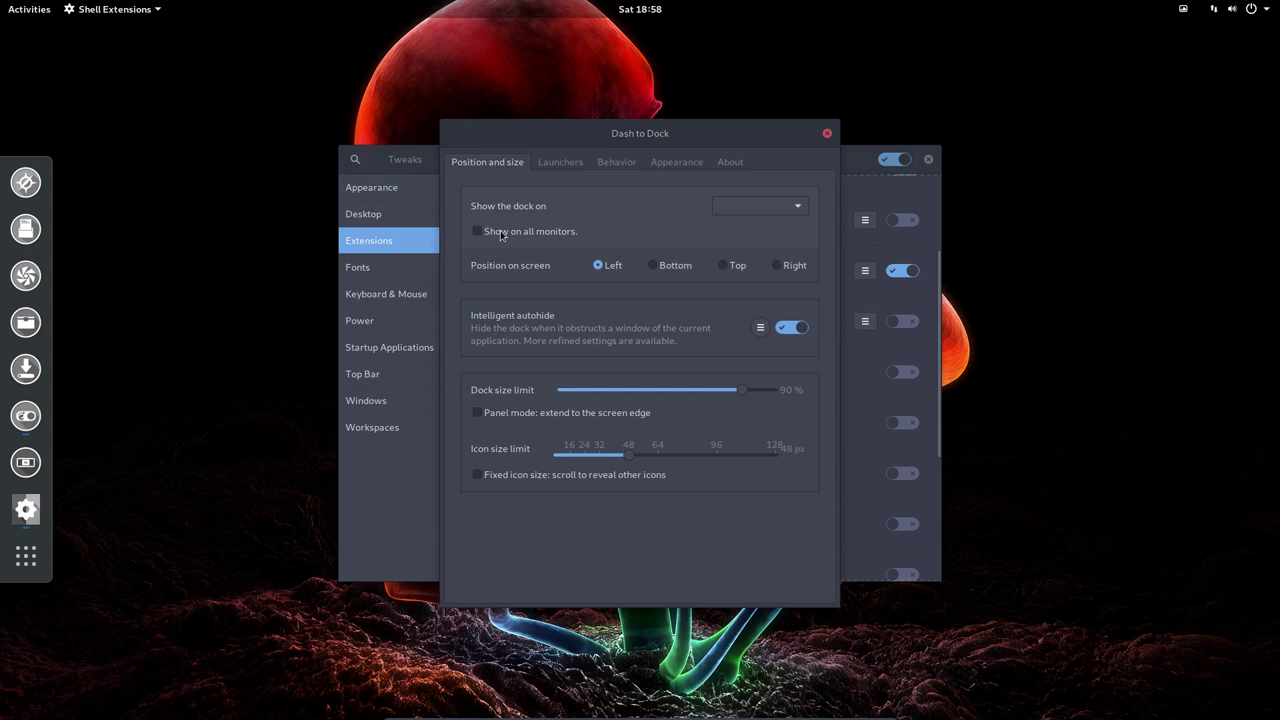
{"action": "left_click", "coordinate": [672, 267]}
{"action": "left_click", "coordinate": [732, 268]}
{"action": "left_click", "coordinate": [772, 266]}
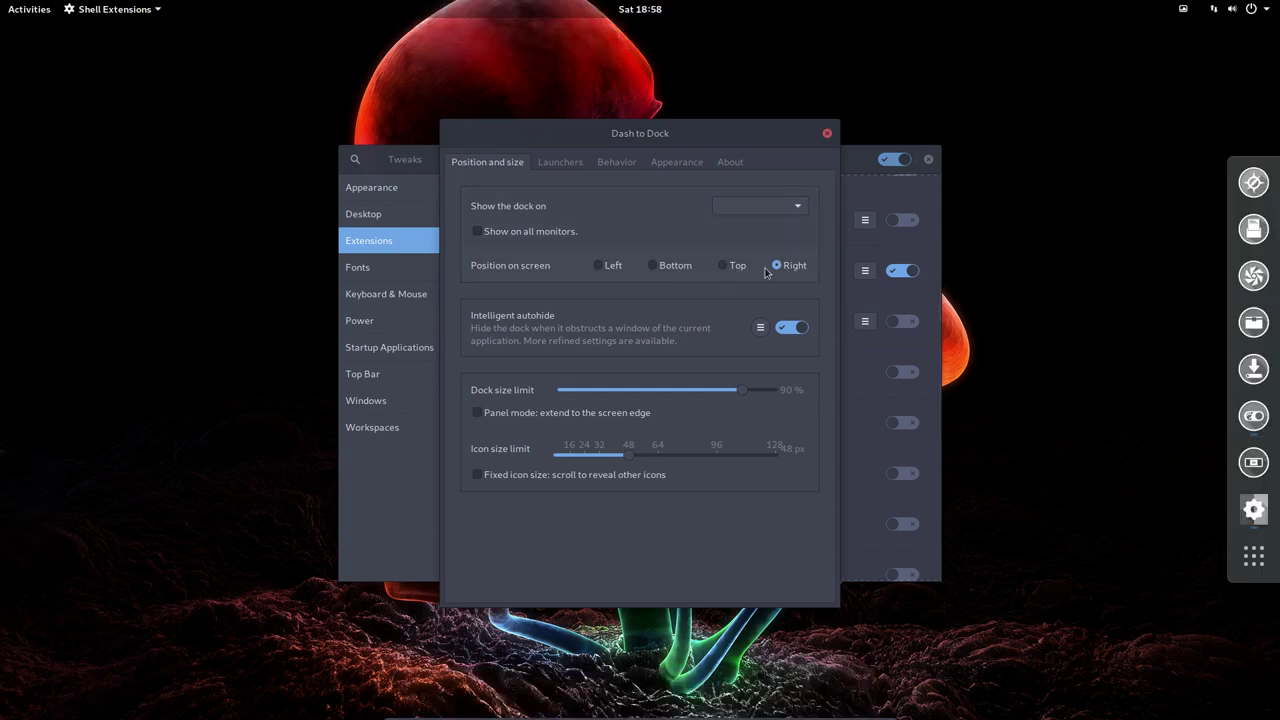
{"action": "left_click", "coordinate": [612, 266]}
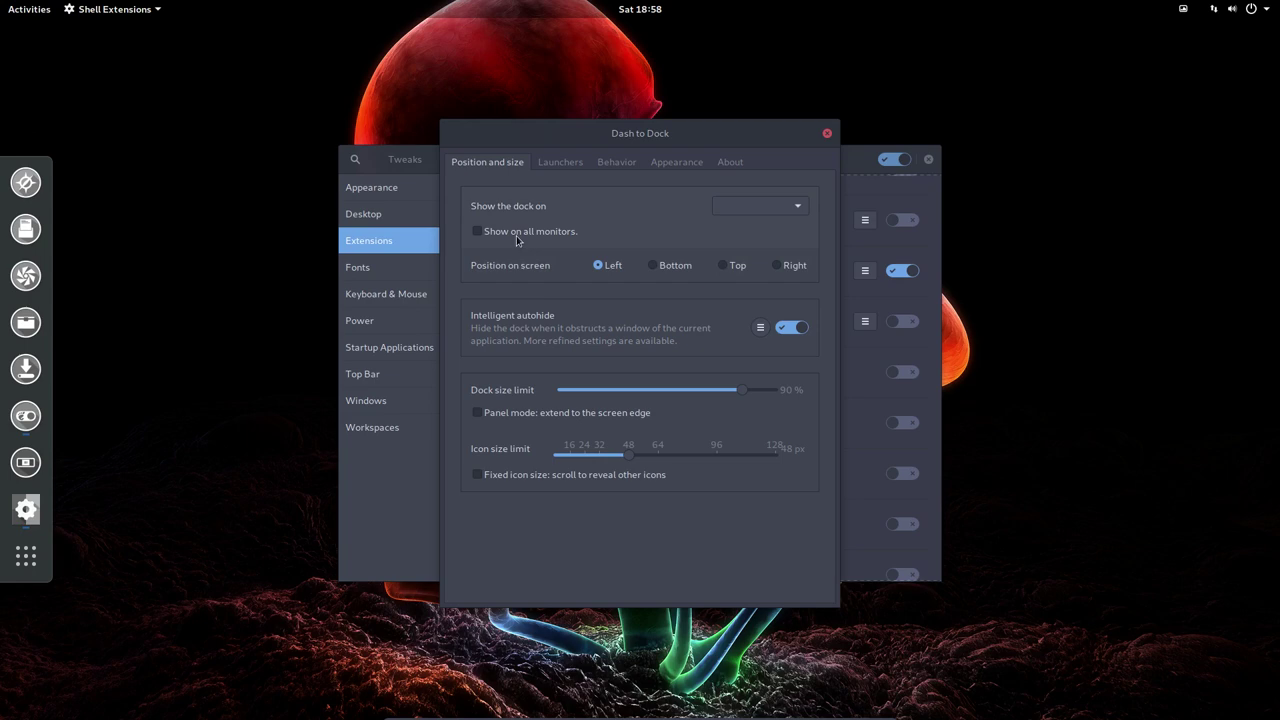
Check the monitor choices for showing the dock and review the intelligent autohide customization options.
{"action": "left_click", "coordinate": [722, 212]}
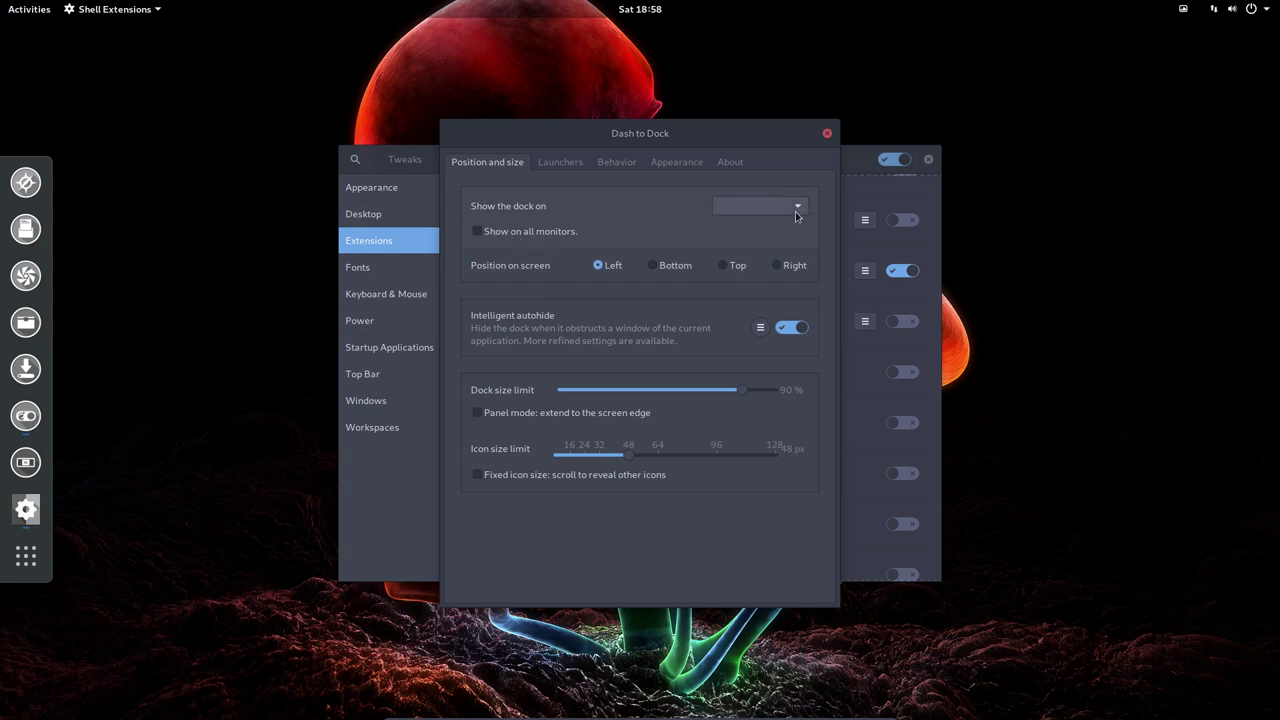
{"action": "left_click", "coordinate": [779, 215]}
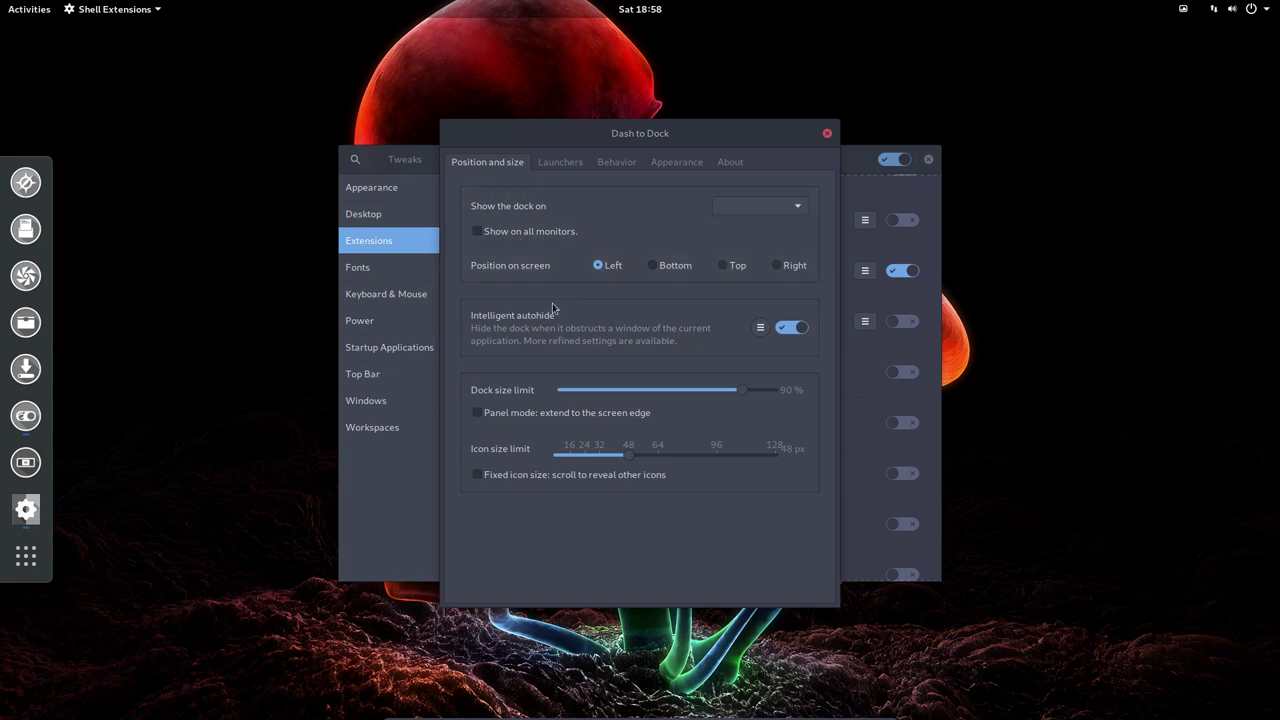
{"action": "left_click", "coordinate": [761, 327]}
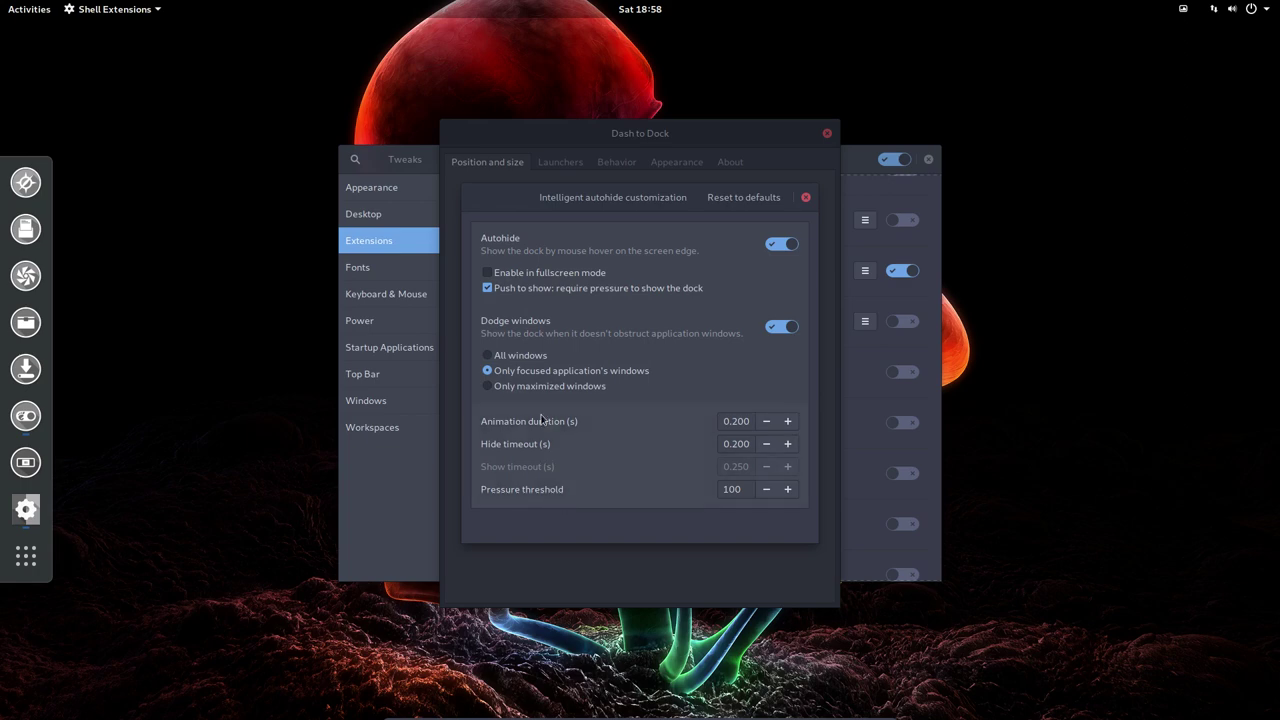
{"action": "left_click", "coordinate": [806, 197]}
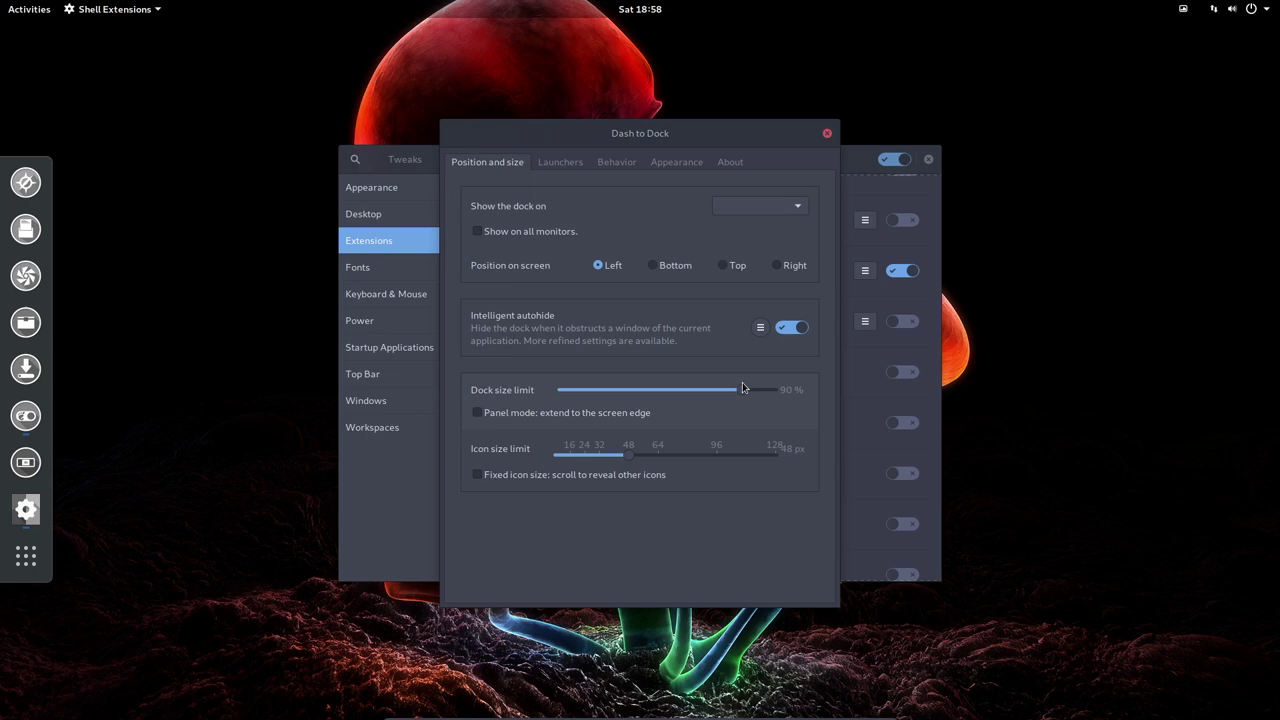
Reduce the dock size limit to 69 % and the icon size limit to 32 px.
{"action": "left_click_drag", "start_coordinate": [742, 396], "coordinate": [688, 396]}
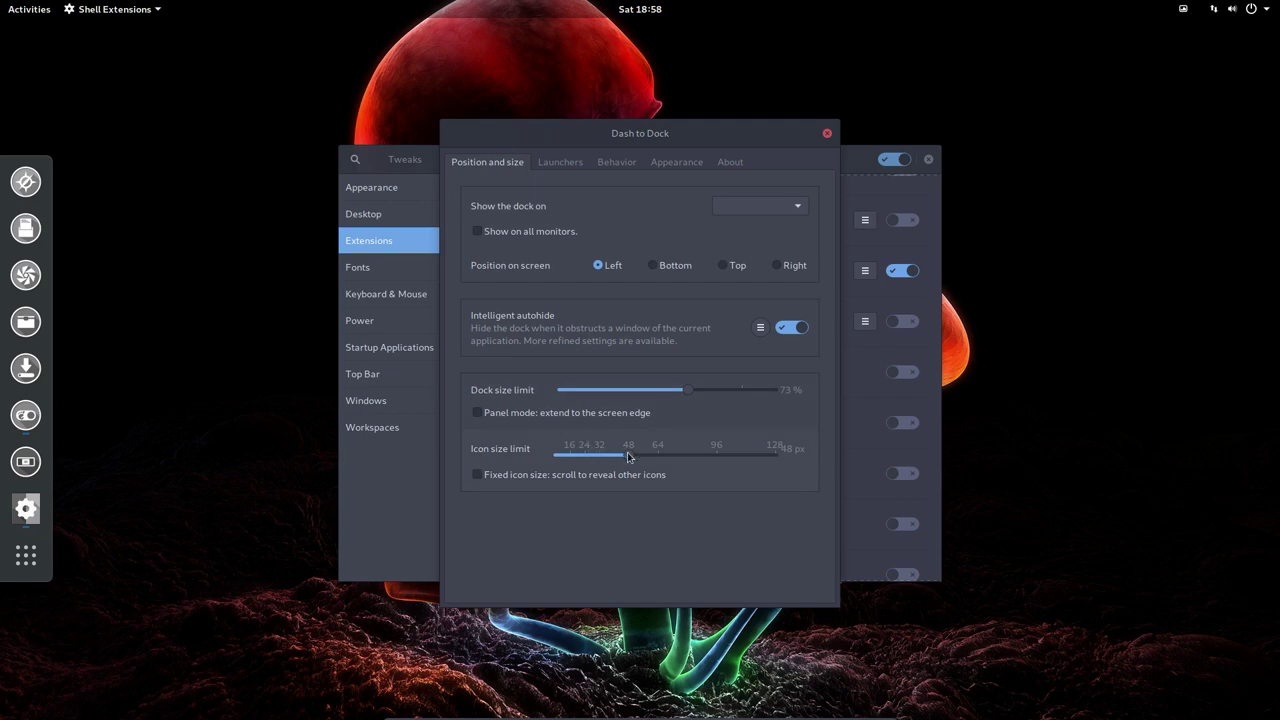
{"action": "left_click_drag", "start_coordinate": [628, 455], "coordinate": [606, 458]}
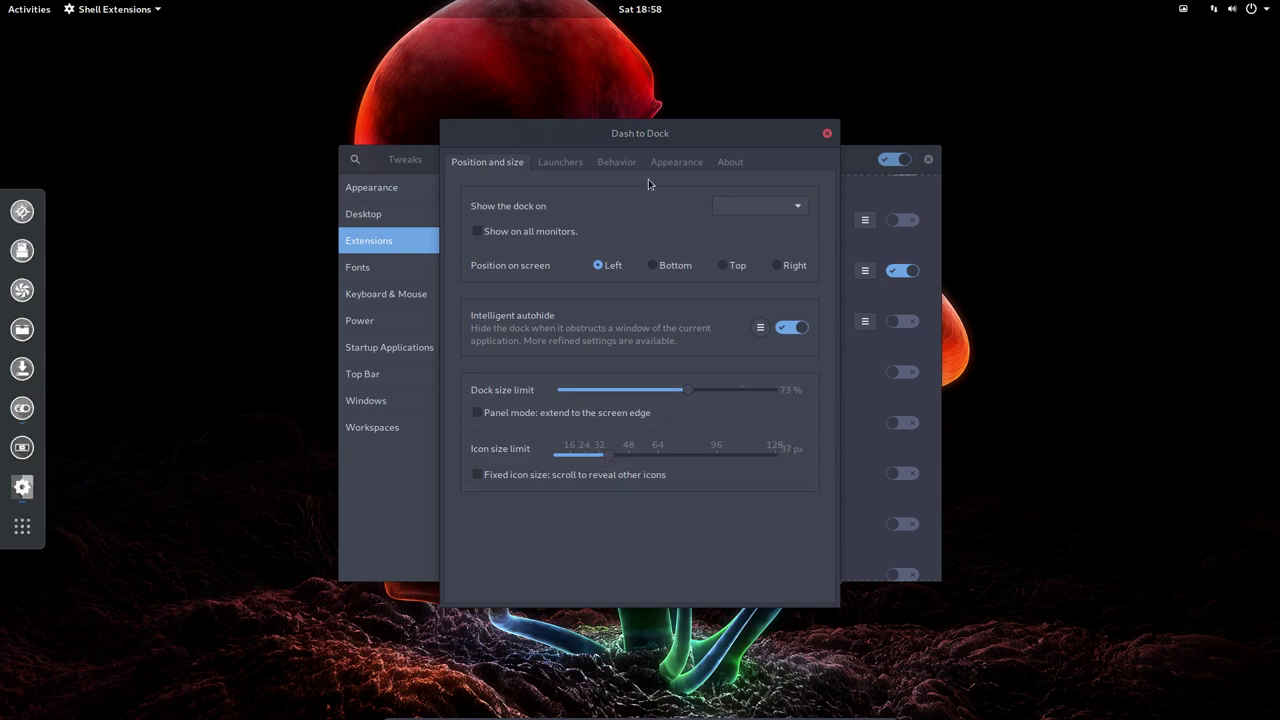
{"action": "mouse_move", "coordinate": [607, 455]}
{"action": "left_mouse_down"}
{"action": "mouse_move", "coordinate": [680, 460]}
{"action": "mouse_move", "coordinate": [596, 458]}
{"action": "left_mouse_up"}
{"action": "mouse_move", "coordinate": [686, 390]}
{"action": "left_mouse_down"}
{"action": "mouse_move", "coordinate": [592, 412]}
{"action": "mouse_move", "coordinate": [696, 396]}
{"action": "mouse_move", "coordinate": [656, 396]}
{"action": "mouse_move", "coordinate": [675, 396]}
{"action": "left_mouse_up"}
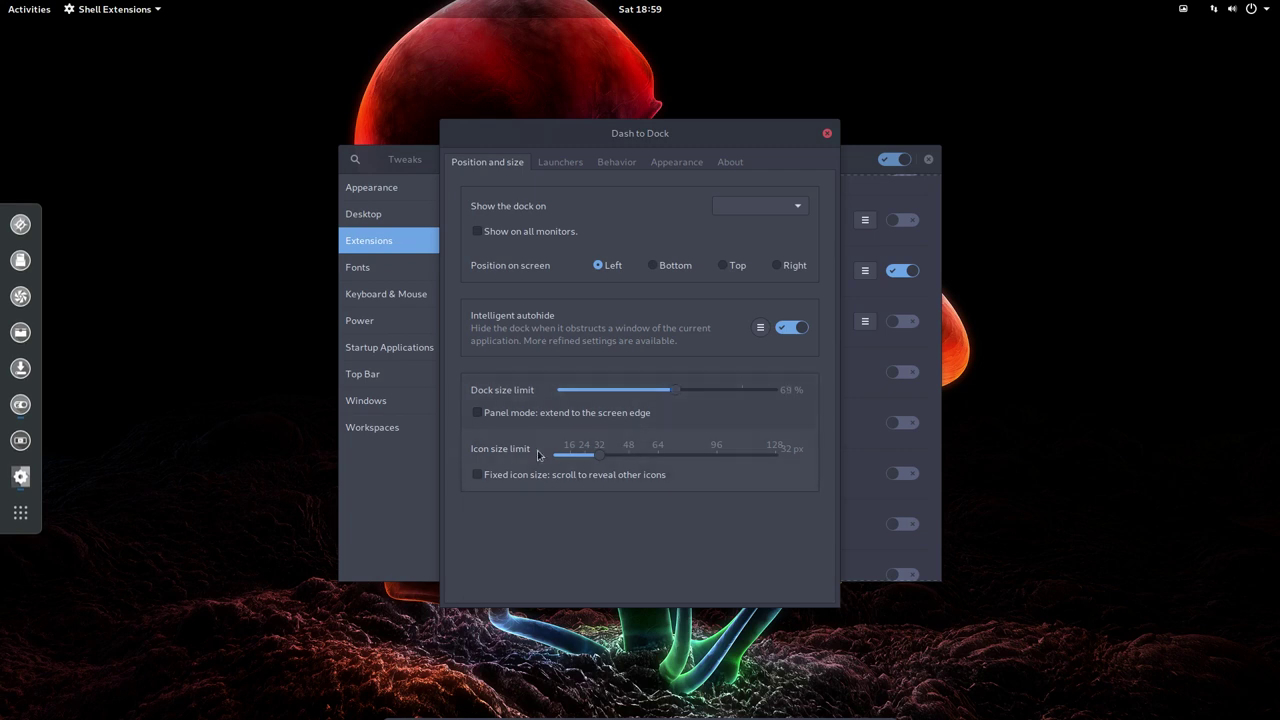
In the launcher settings, try hiding the favorite applications from the dock and show them again.
{"action": "left_click", "coordinate": [566, 163]}
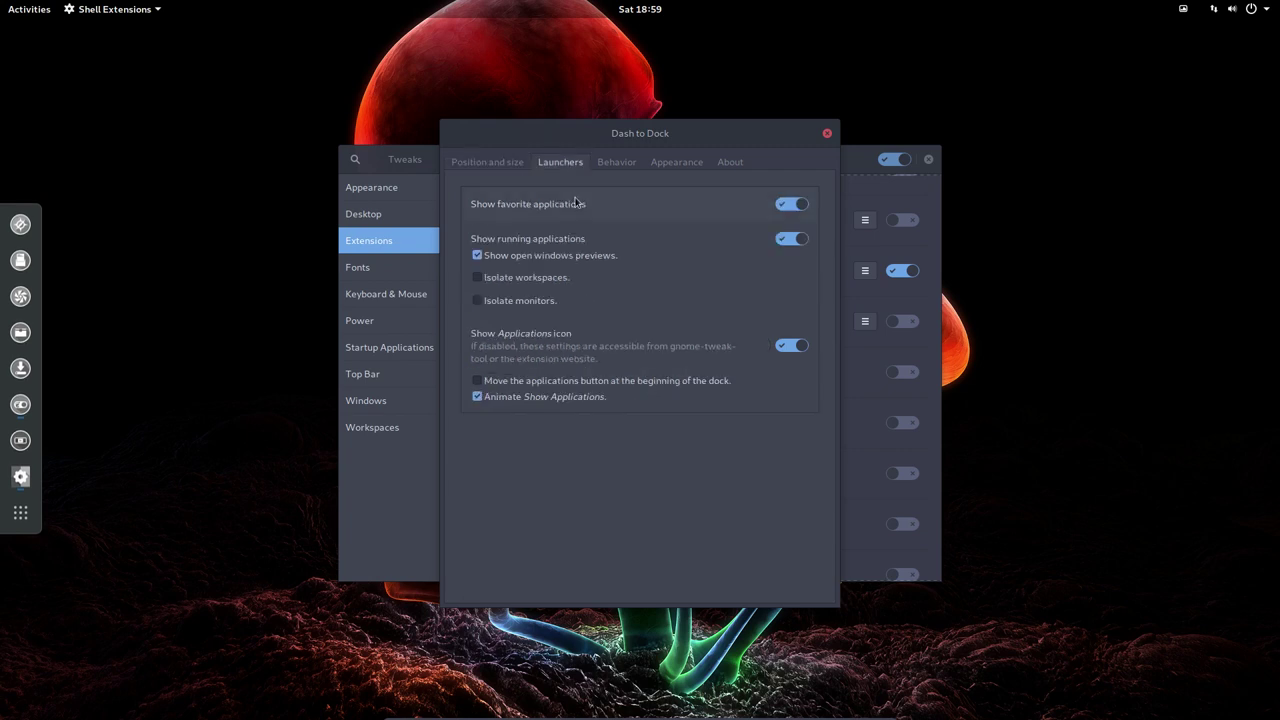
{"action": "left_click", "coordinate": [790, 205]}
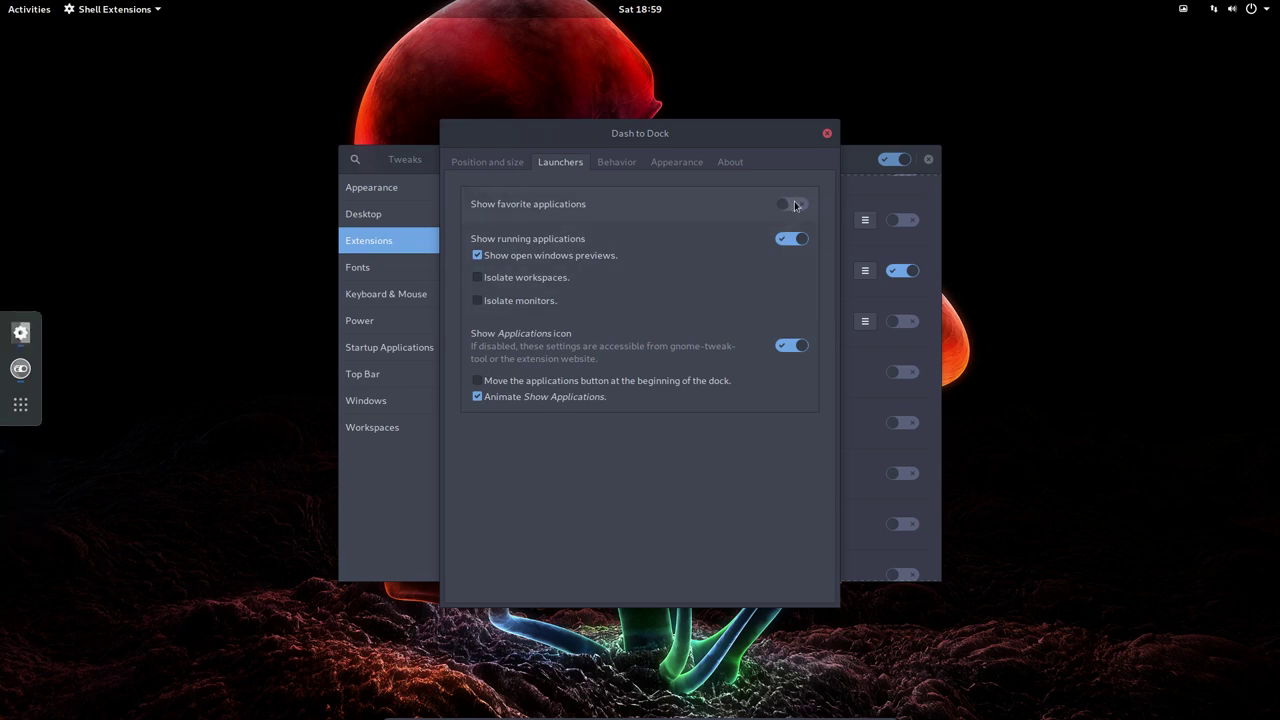
{"action": "left_click", "coordinate": [795, 206]}
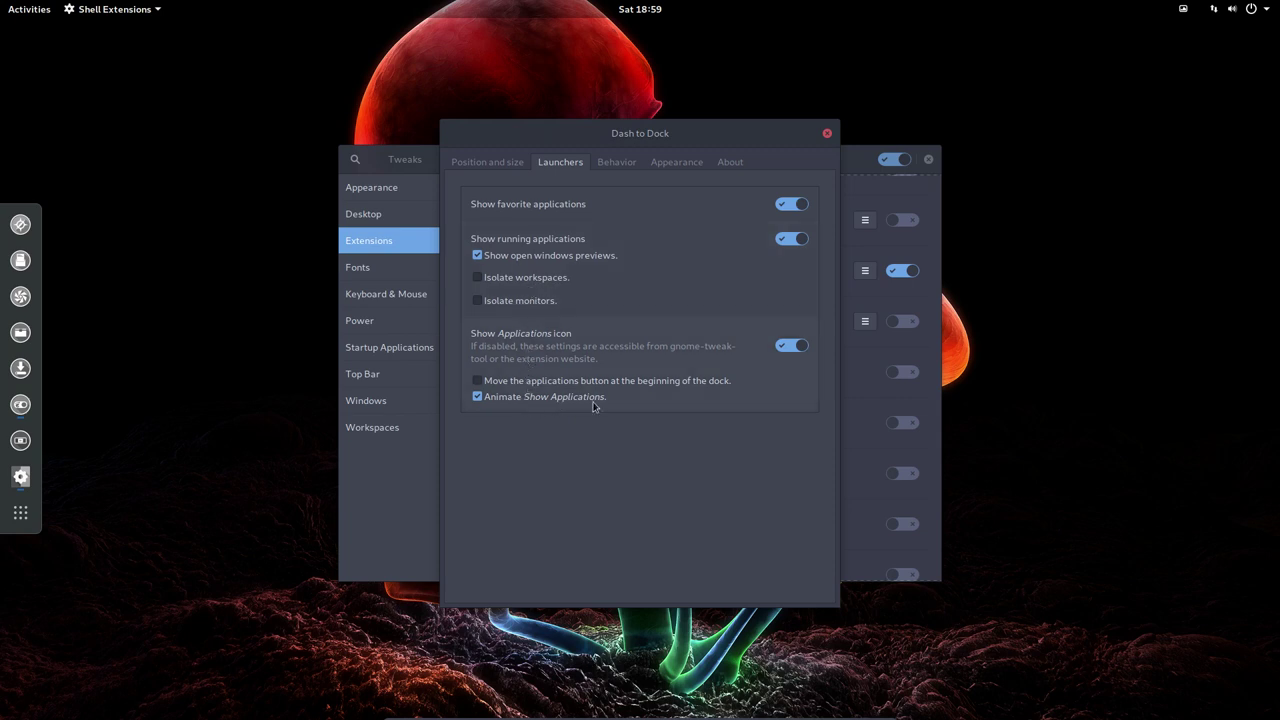
Test the applications overview with Animate Show Applications switched off, and leave the animation option on.
{"action": "left_click", "coordinate": [616, 163]}
{"action": "left_click", "coordinate": [573, 165]}
{"action": "left_click", "coordinate": [19, 515]}
{"action": "left_click", "coordinate": [17, 516]}
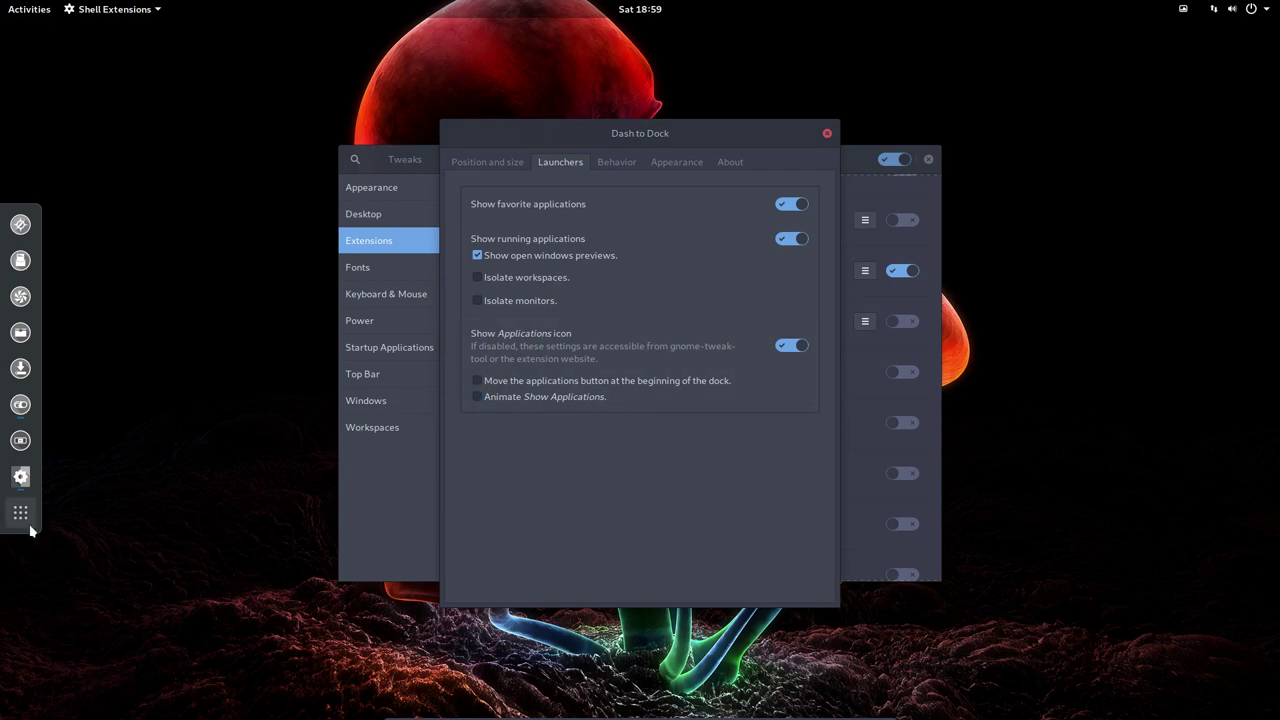
{"action": "left_click", "coordinate": [30, 528]}
{"action": "left_click", "coordinate": [30, 529]}
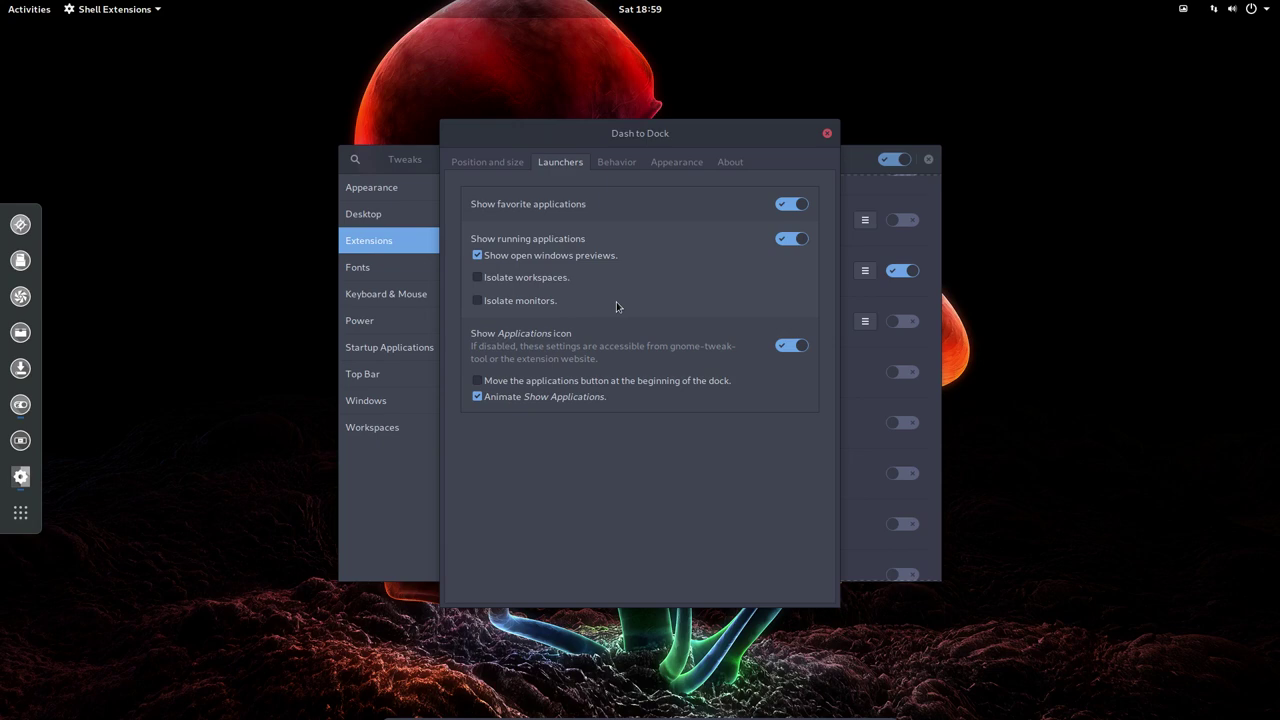
Review the dock's behavior settings and the choices available for the scroll action.
{"action": "left_click", "coordinate": [626, 166]}
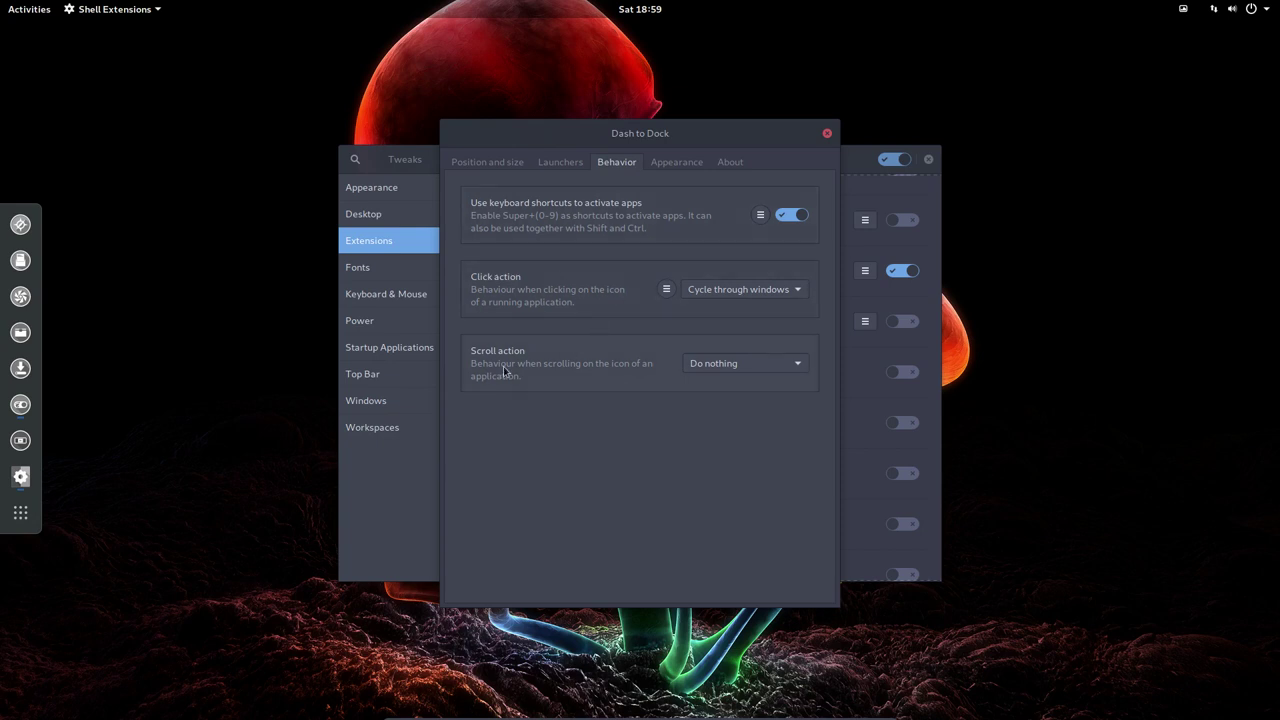
{"action": "left_click", "coordinate": [712, 364]}
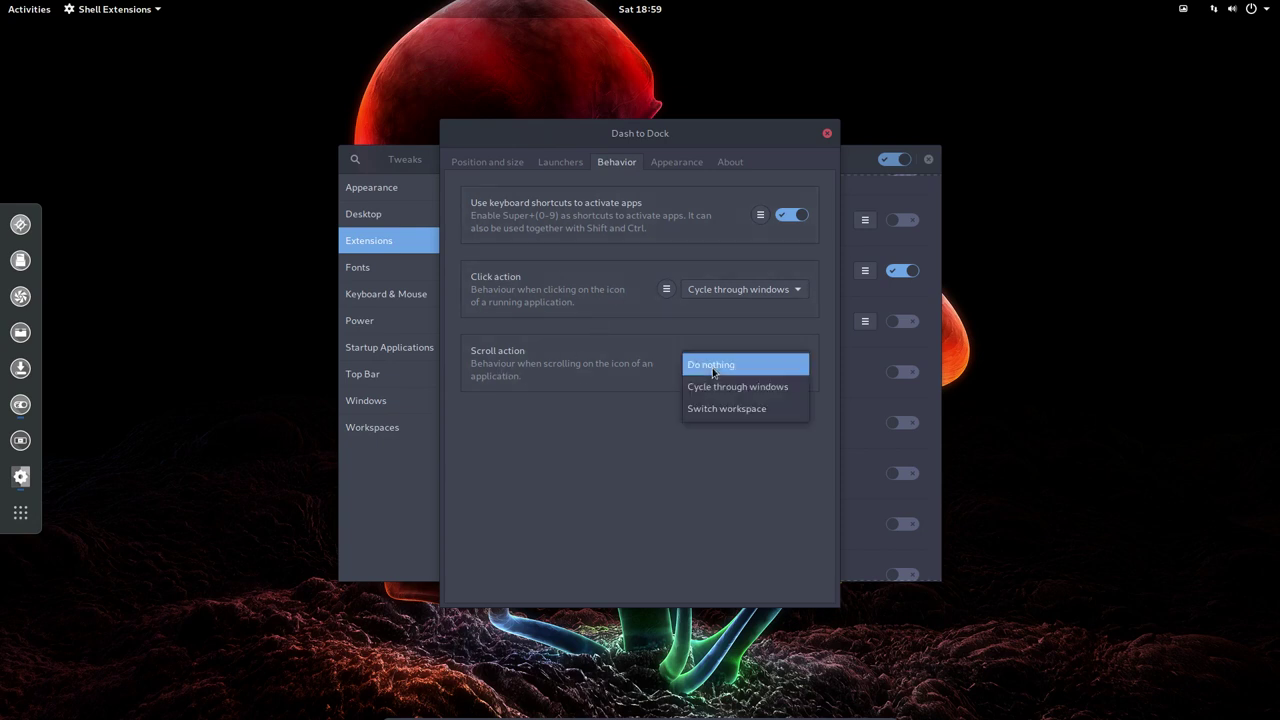
{"action": "left_click", "coordinate": [594, 366]}
In the appearance settings, try the built-in theme on the dock several times and leave it off.
{"action": "left_click", "coordinate": [684, 162]}
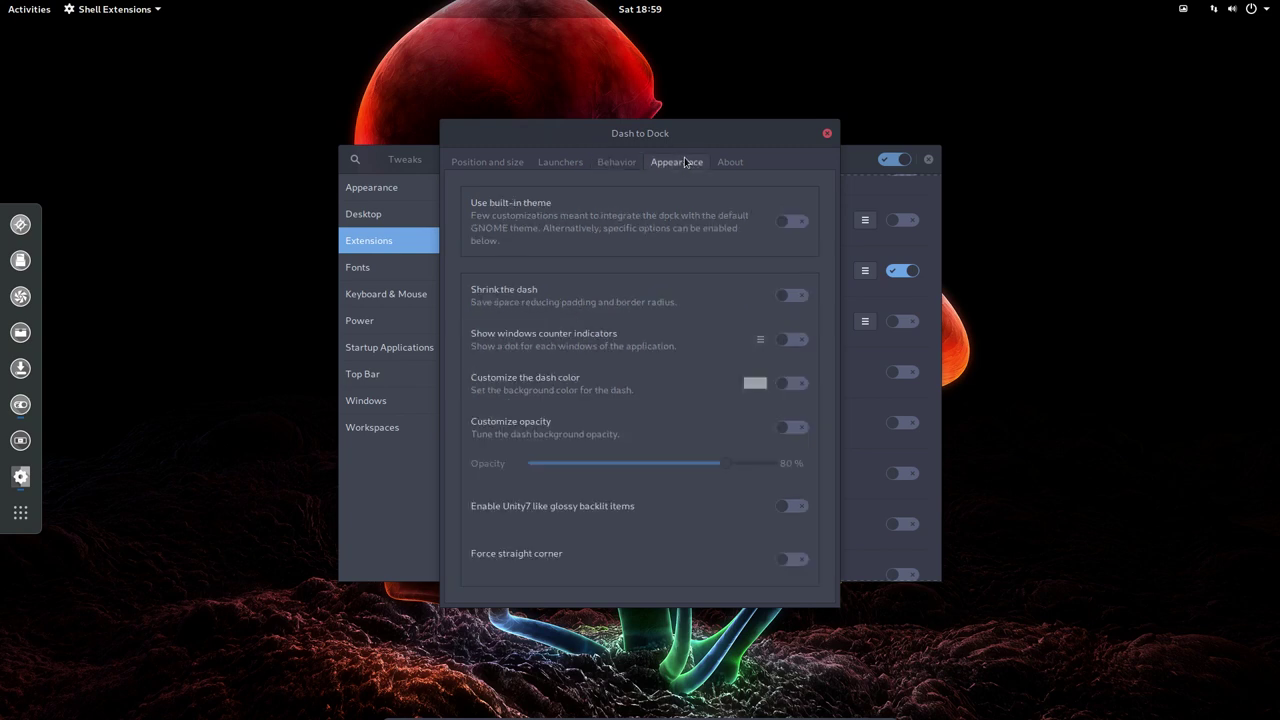
{"action": "left_click", "coordinate": [802, 224]}
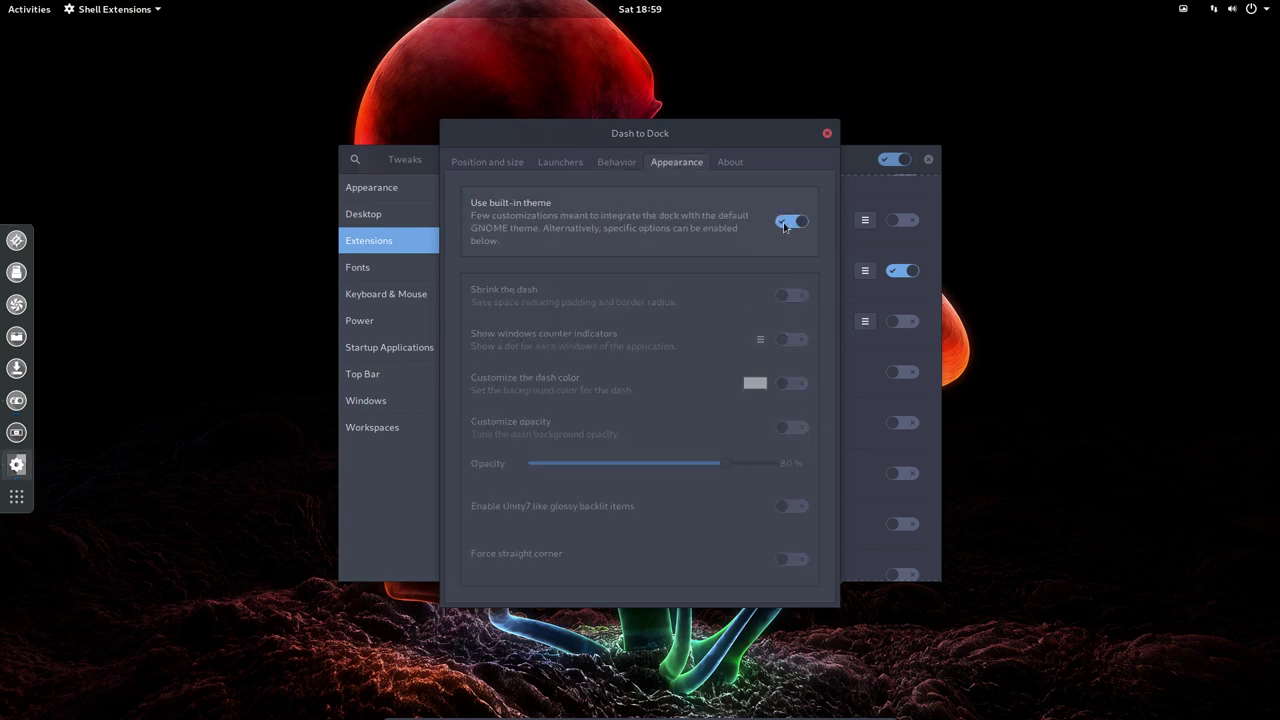
{"action": "left_click", "coordinate": [785, 225]}
{"action": "left_click", "coordinate": [799, 225]}
{"action": "left_click", "coordinate": [788, 224]}
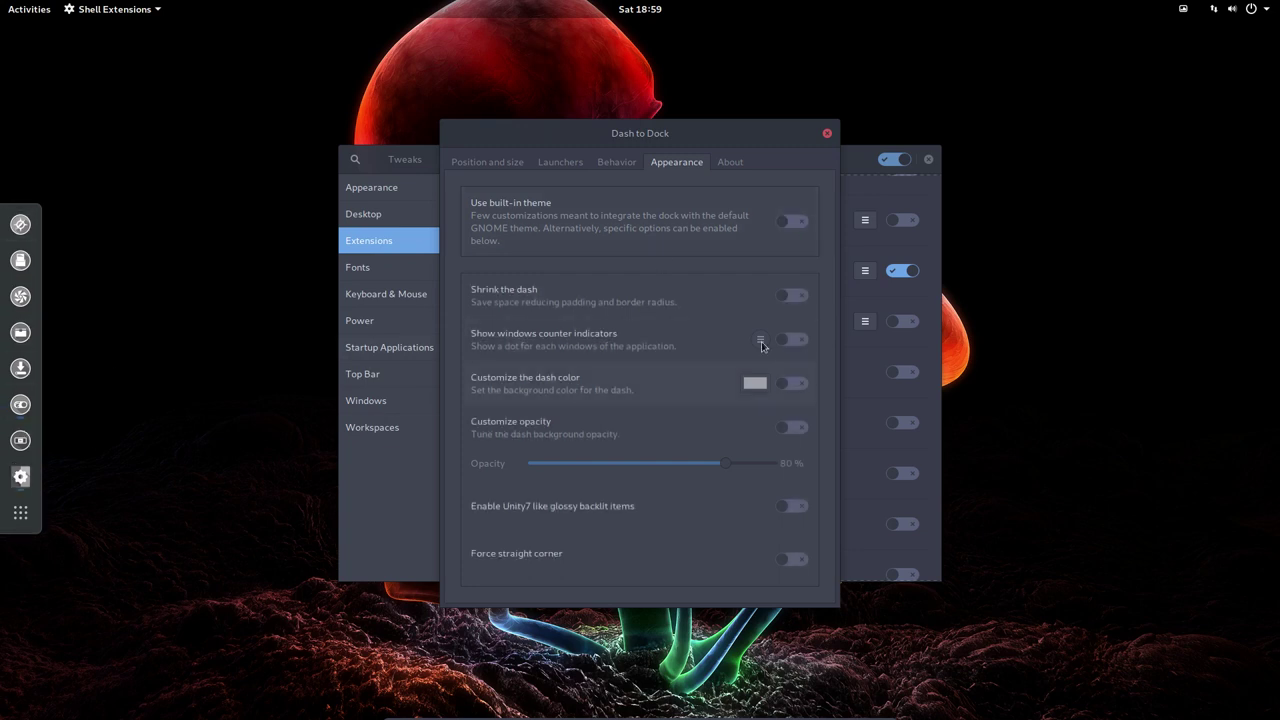
{"action": "left_click", "coordinate": [795, 226]}
{"action": "left_click", "coordinate": [791, 225]}
{"action": "left_click", "coordinate": [800, 227]}
{"action": "left_click", "coordinate": [787, 224]}
Turn on Customize opacity, advance the desktop wallpaper twice to judge it, and set the dash opacity to 38 %.
{"action": "left_click", "coordinate": [786, 428]}
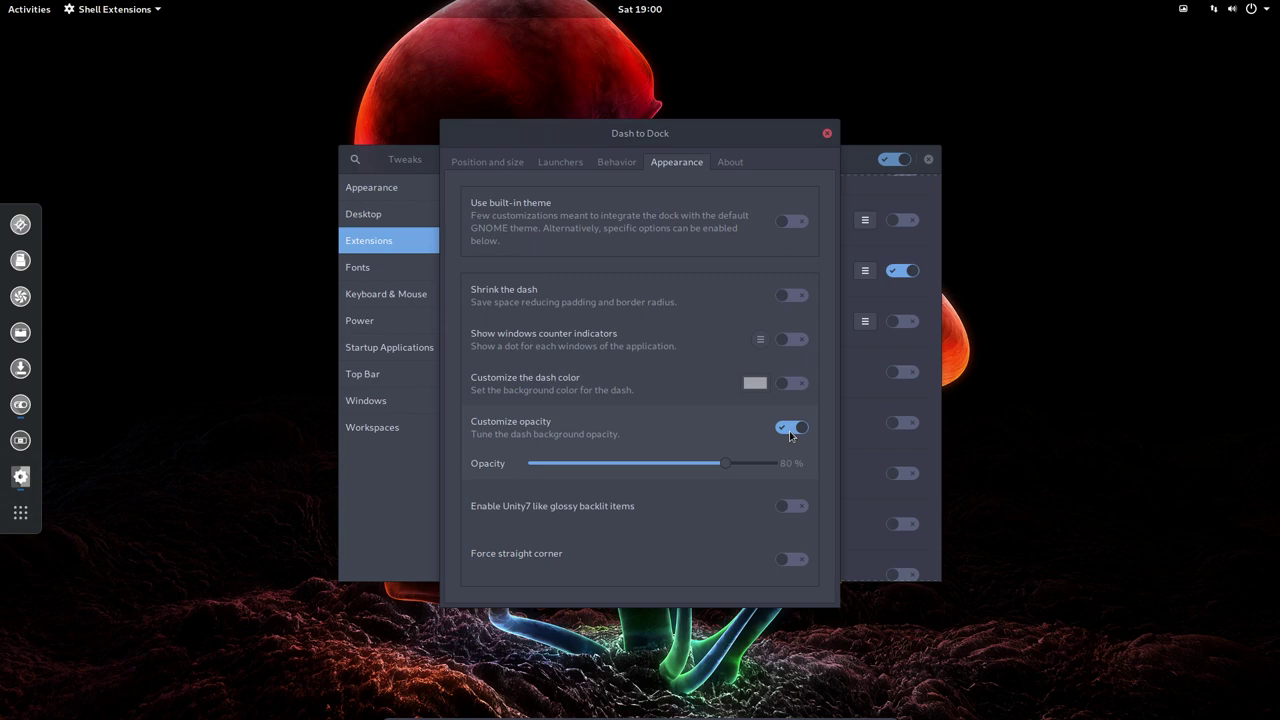
{"action": "left_click", "coordinate": [1185, 9]}
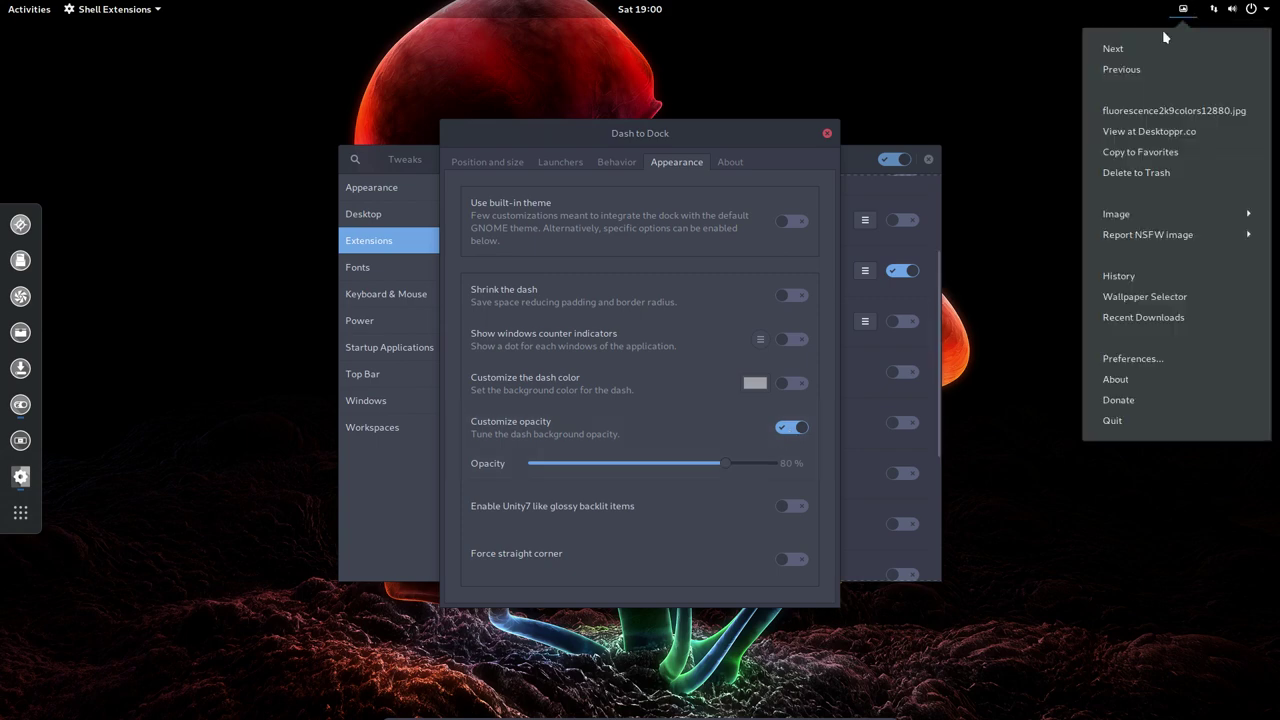
{"action": "left_click", "coordinate": [1158, 46]}
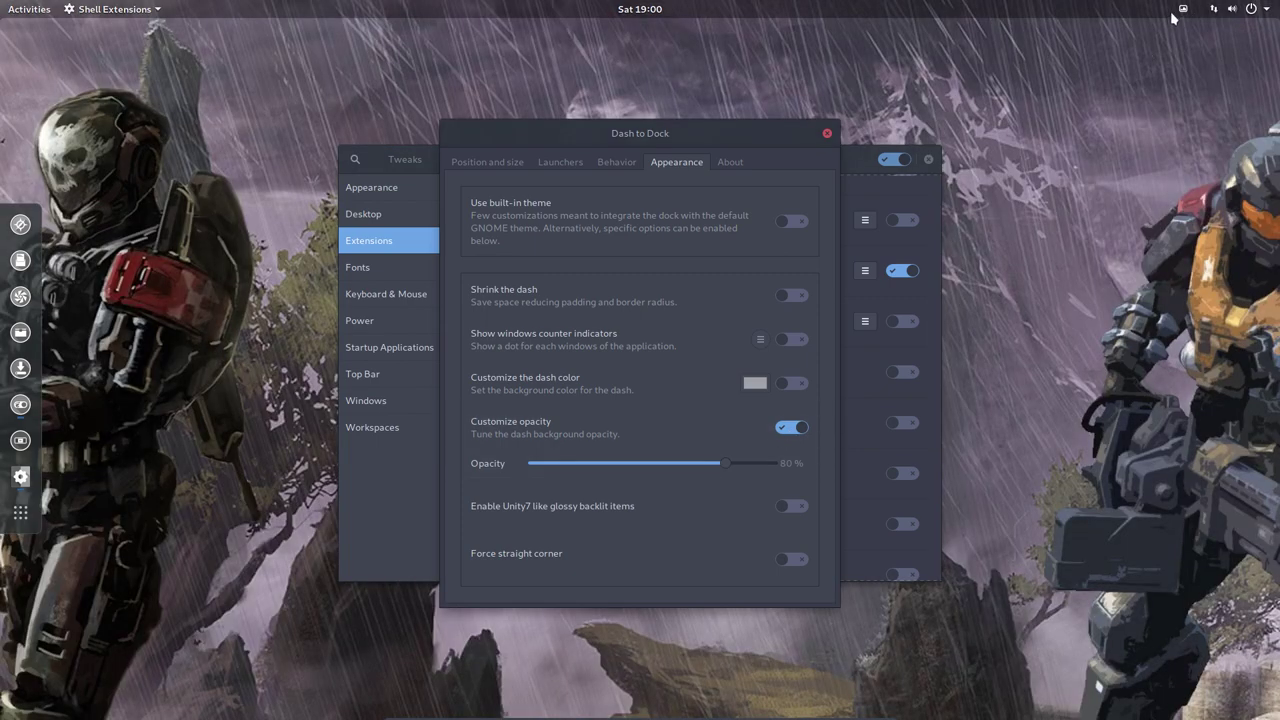
{"action": "left_click", "coordinate": [1176, 12]}
{"action": "left_click", "coordinate": [1175, 46]}
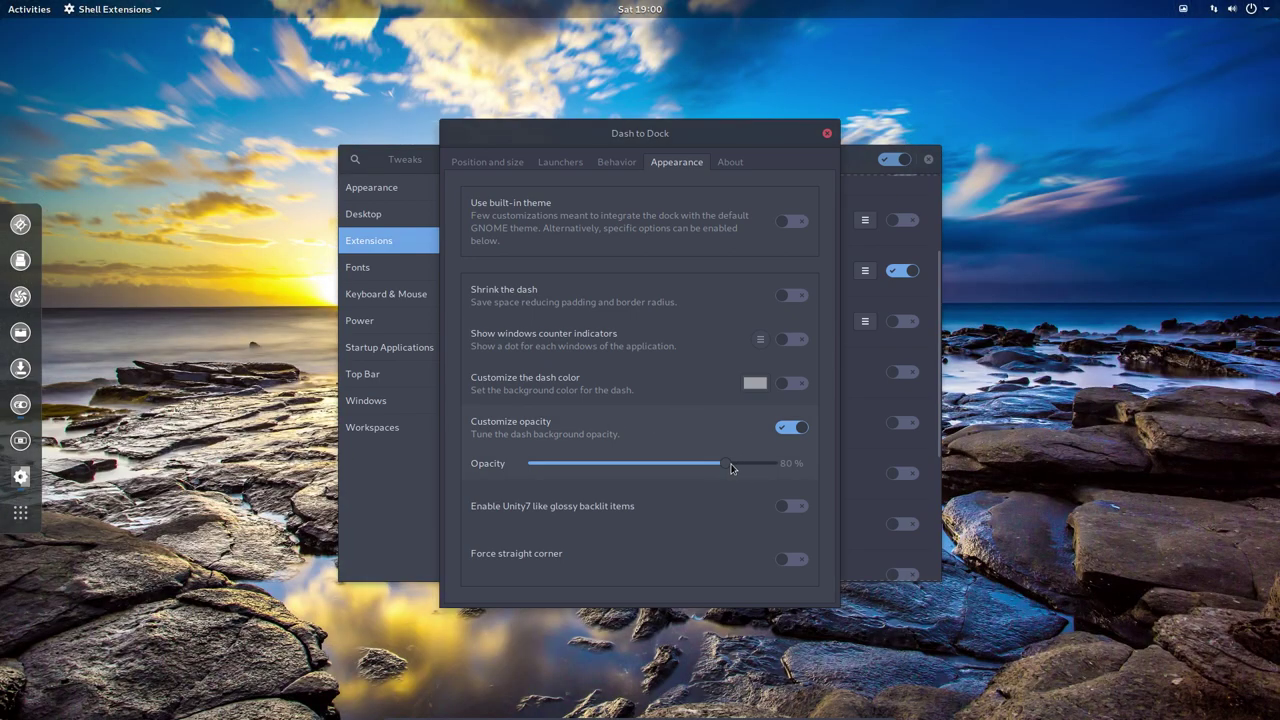
{"action": "left_click_drag", "start_coordinate": [730, 465], "coordinate": [618, 488]}
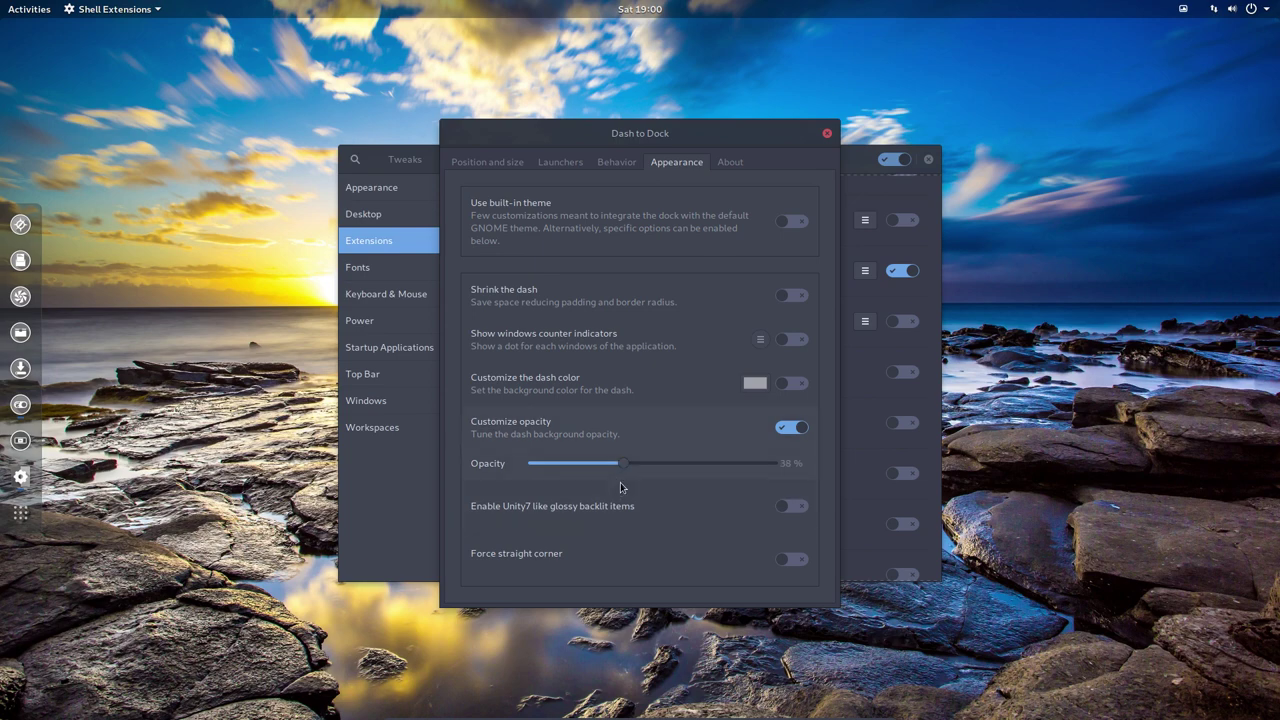
Turn on Force straight corner and try the Unity7 like glossy backlit items, leaving the latter off.
{"action": "left_click", "coordinate": [795, 561]}
{"action": "left_click", "coordinate": [793, 507]}
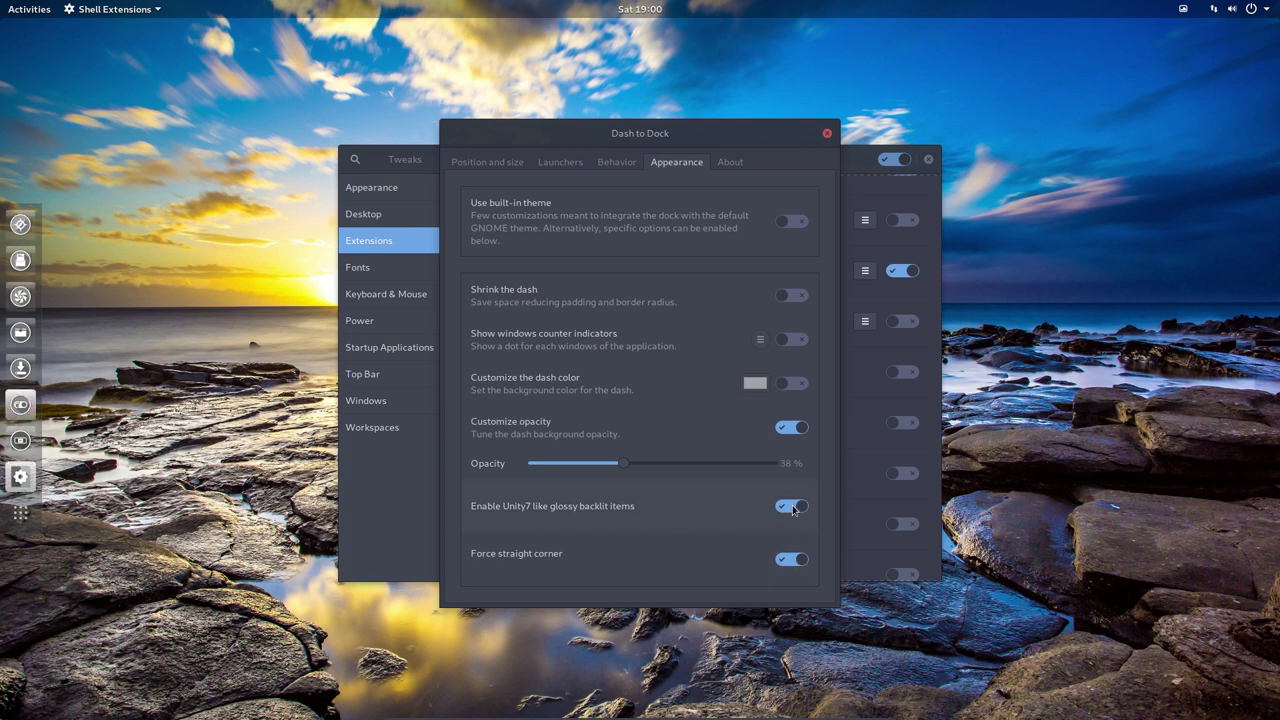
{"action": "left_click", "coordinate": [793, 507]}
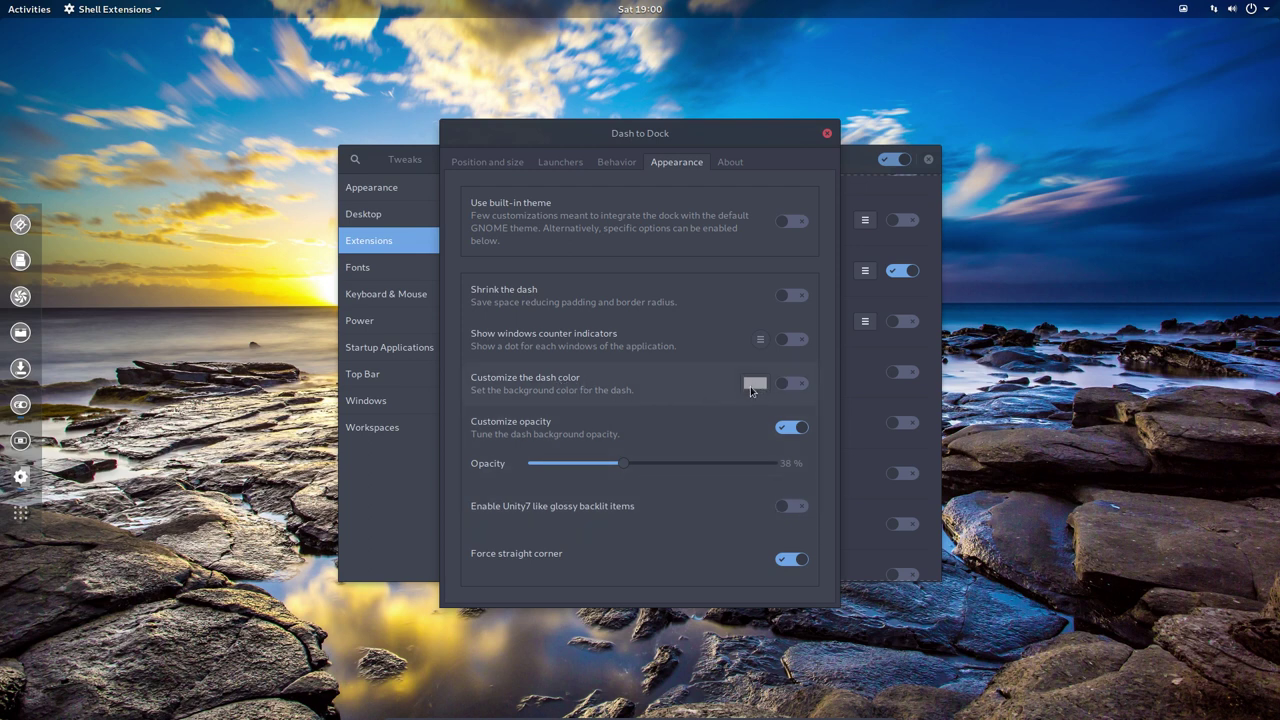
Enable the custom dash color and choose the dark gray swatch beside black in the grayscale row.
{"action": "left_click", "coordinate": [796, 385]}
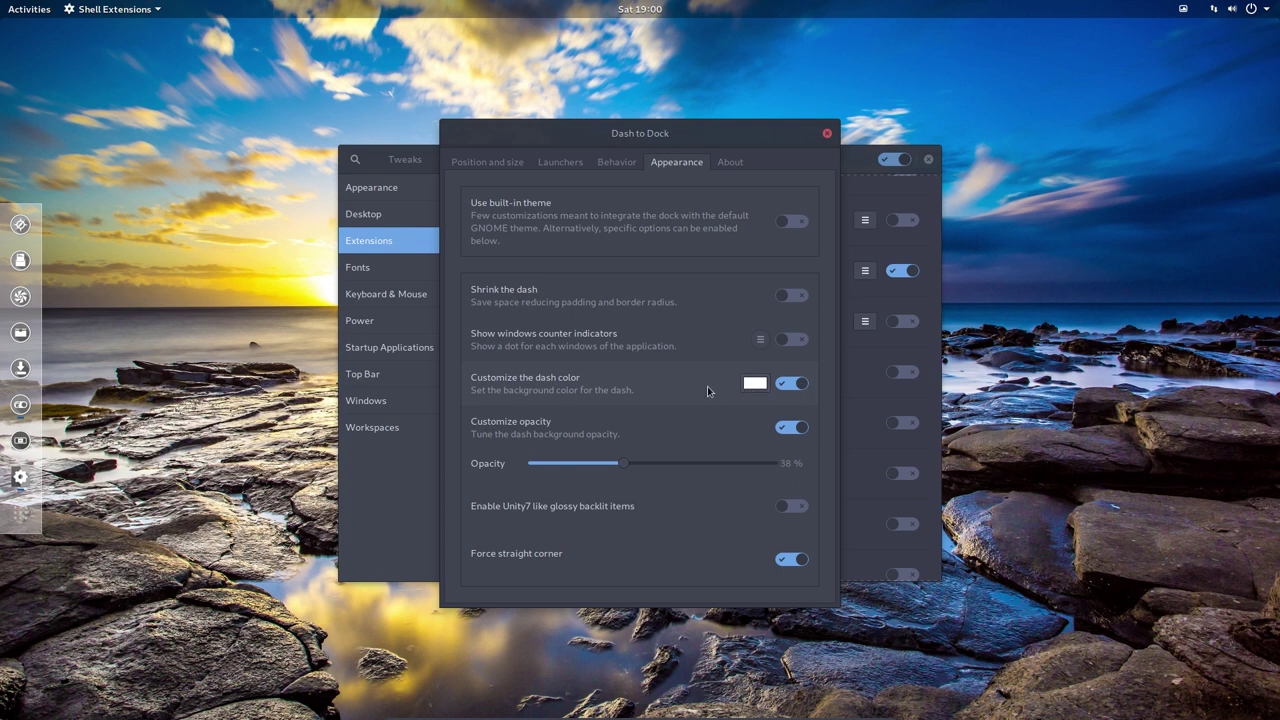
{"action": "left_click", "coordinate": [754, 384]}
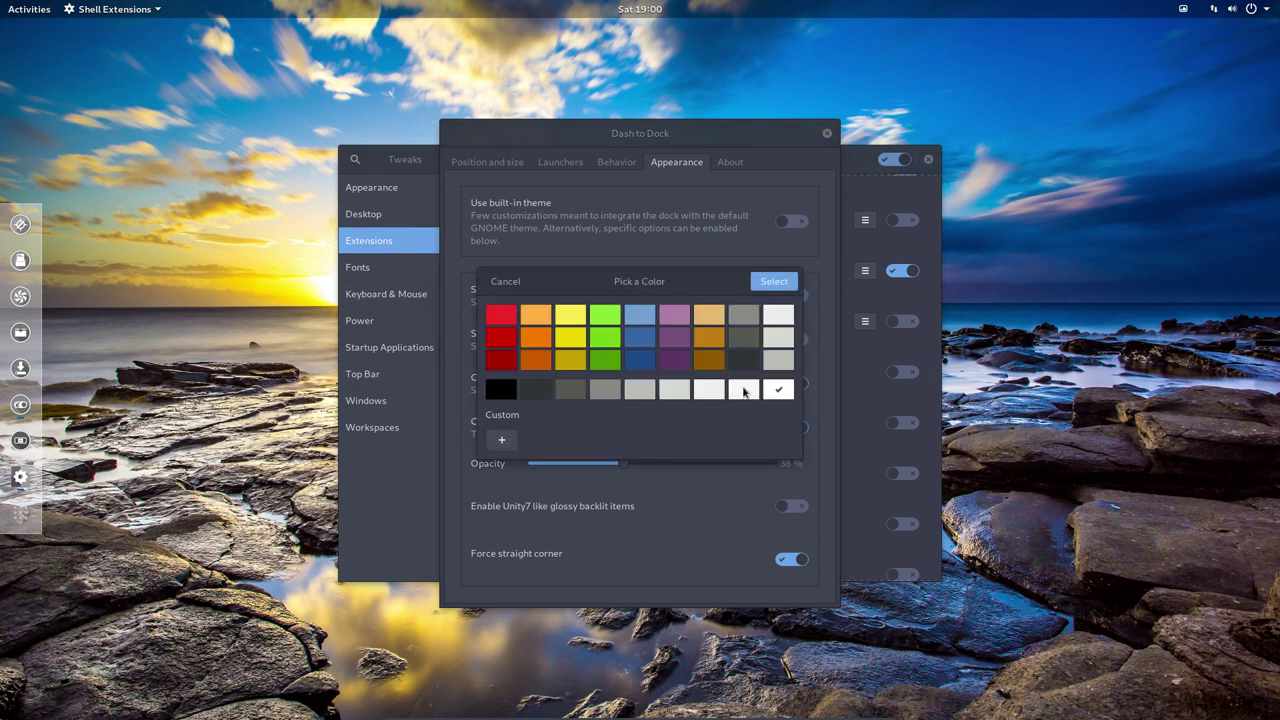
{"action": "left_click", "coordinate": [564, 389]}
{"action": "left_click", "coordinate": [537, 390]}
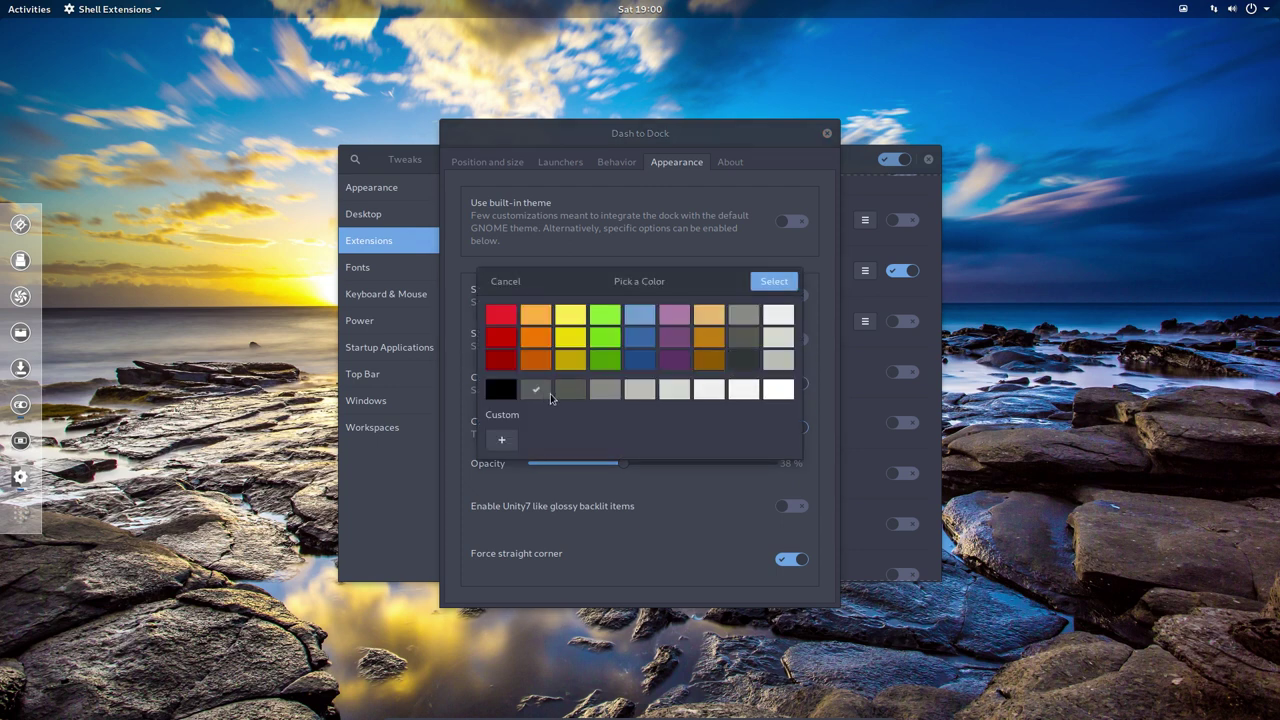
{"action": "left_click", "coordinate": [771, 283]}
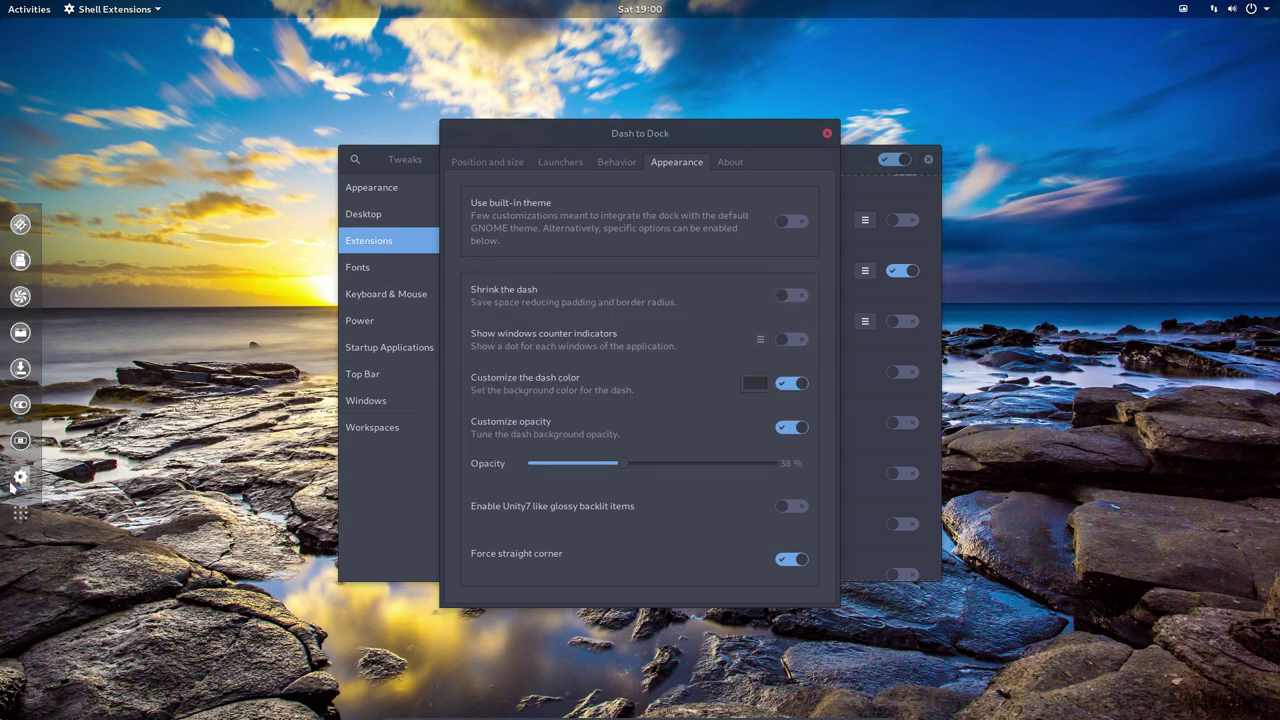
Launch the Web browser from the dock and move its window away from the dock and the dash color setting.
{"action": "left_click", "coordinate": [20, 224]}
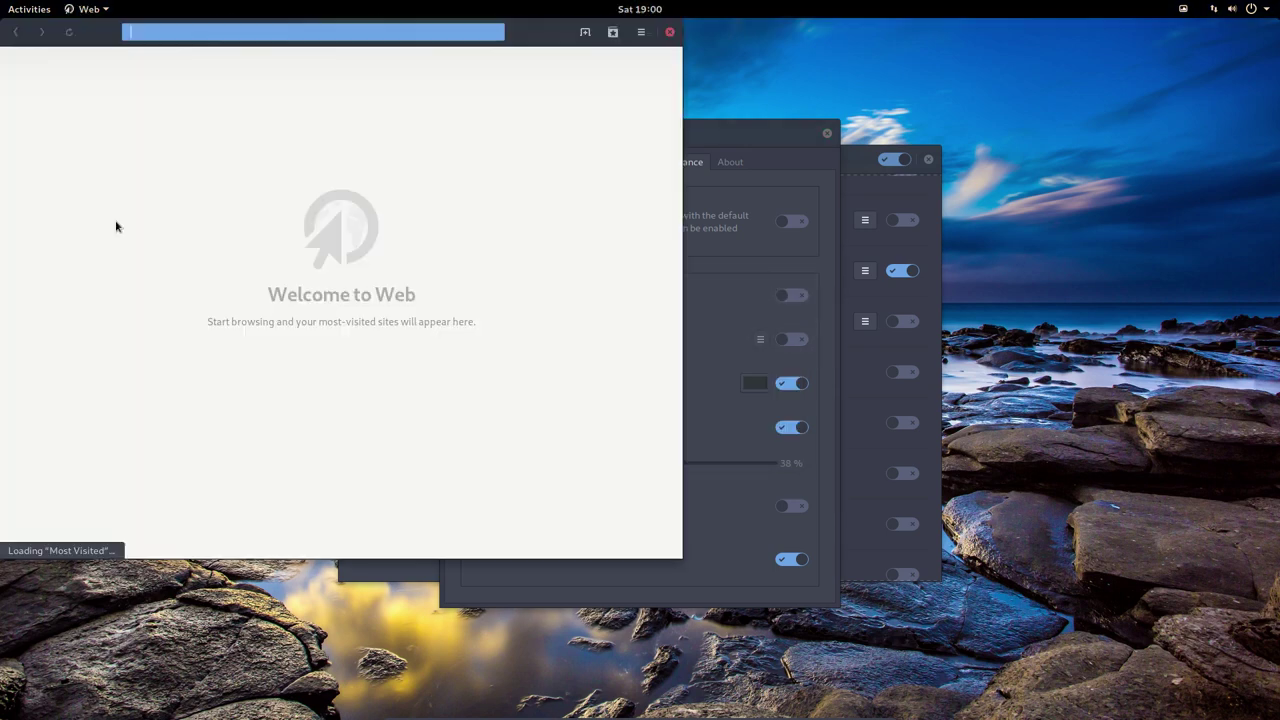
{"action": "left_click_drag", "start_coordinate": [530, 30], "coordinate": [696, 363]}
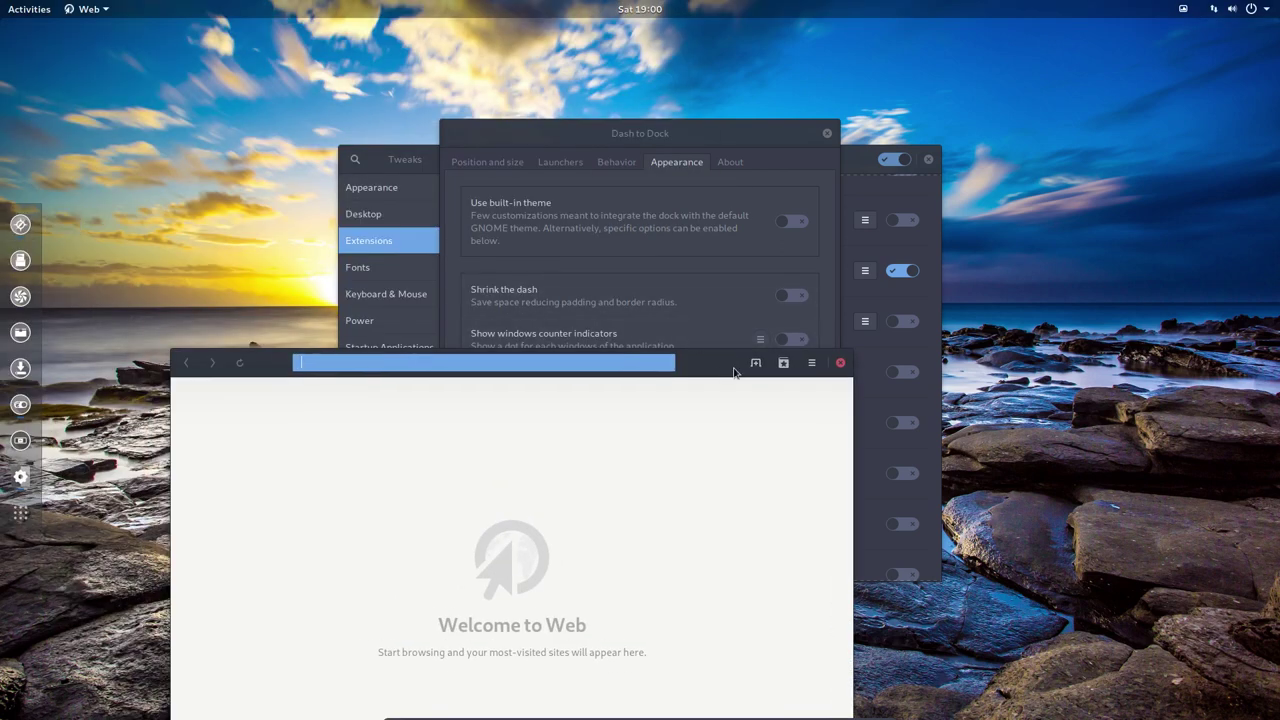
{"action": "left_click_drag", "start_coordinate": [775, 364], "coordinate": [1127, 439]}
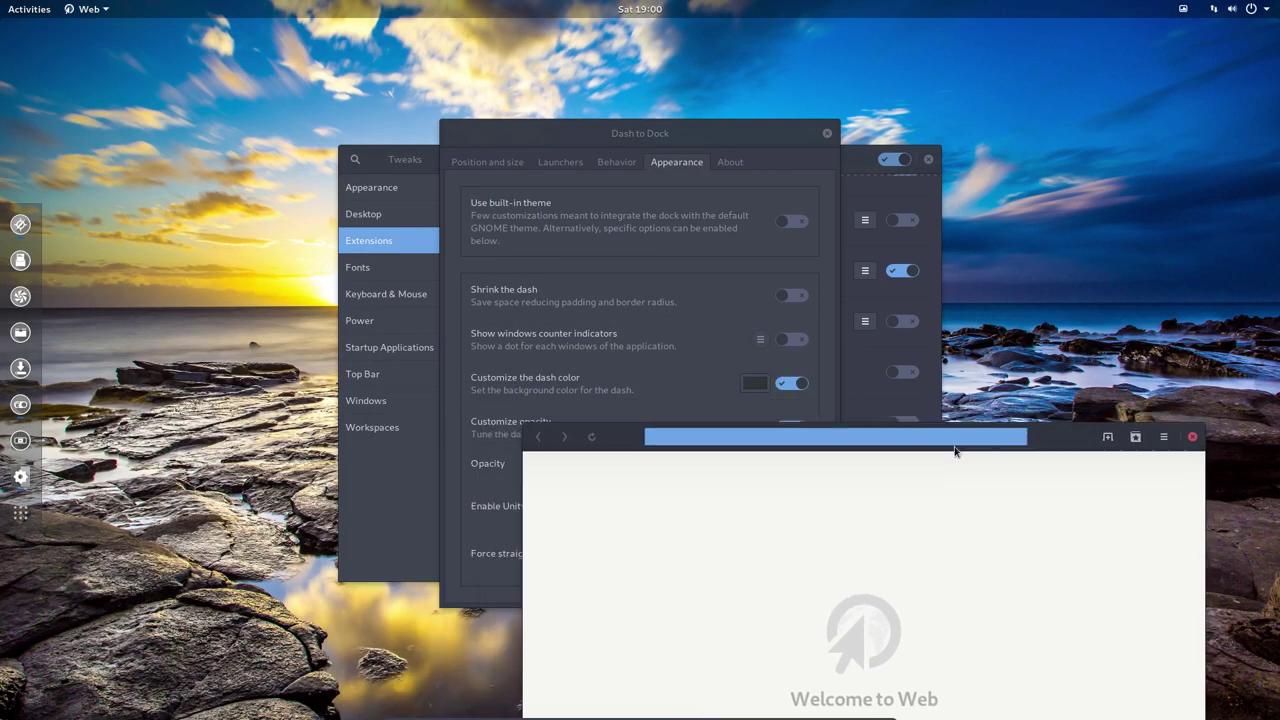
Try the brightest red swatch as the custom dash color.
{"action": "left_click", "coordinate": [757, 385]}
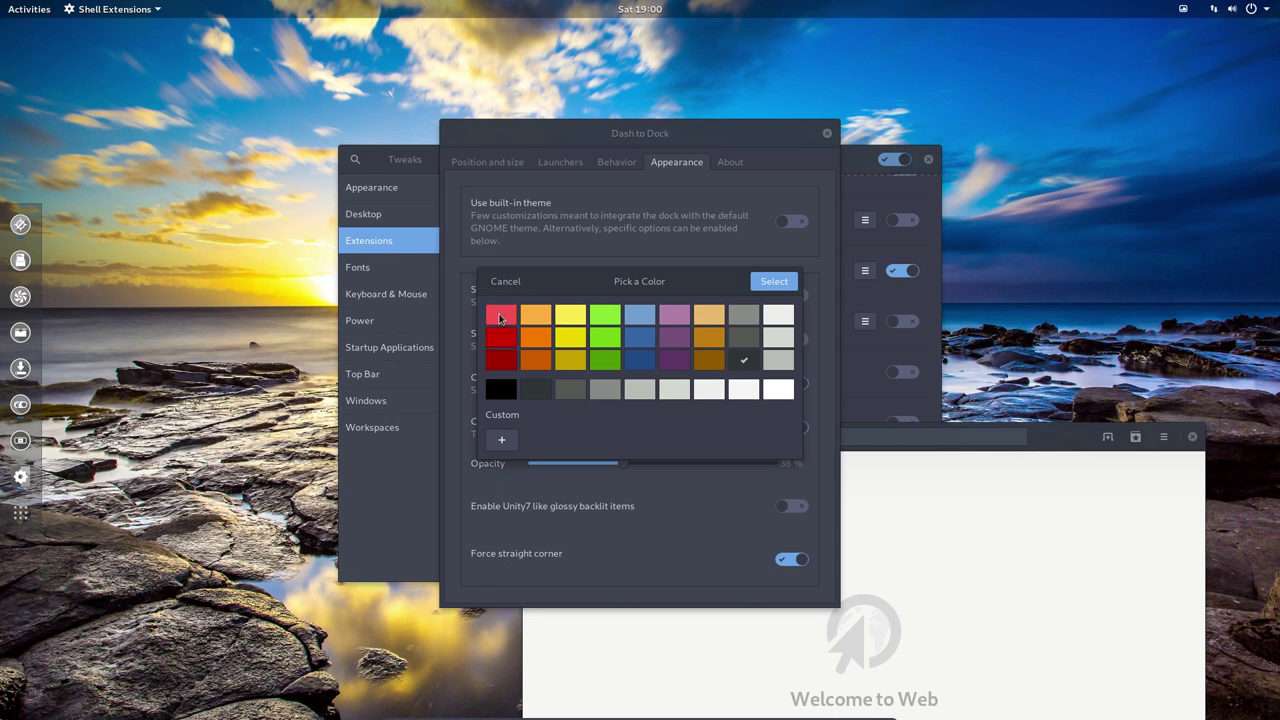
{"action": "left_click", "coordinate": [501, 315]}
{"action": "left_click", "coordinate": [775, 286]}
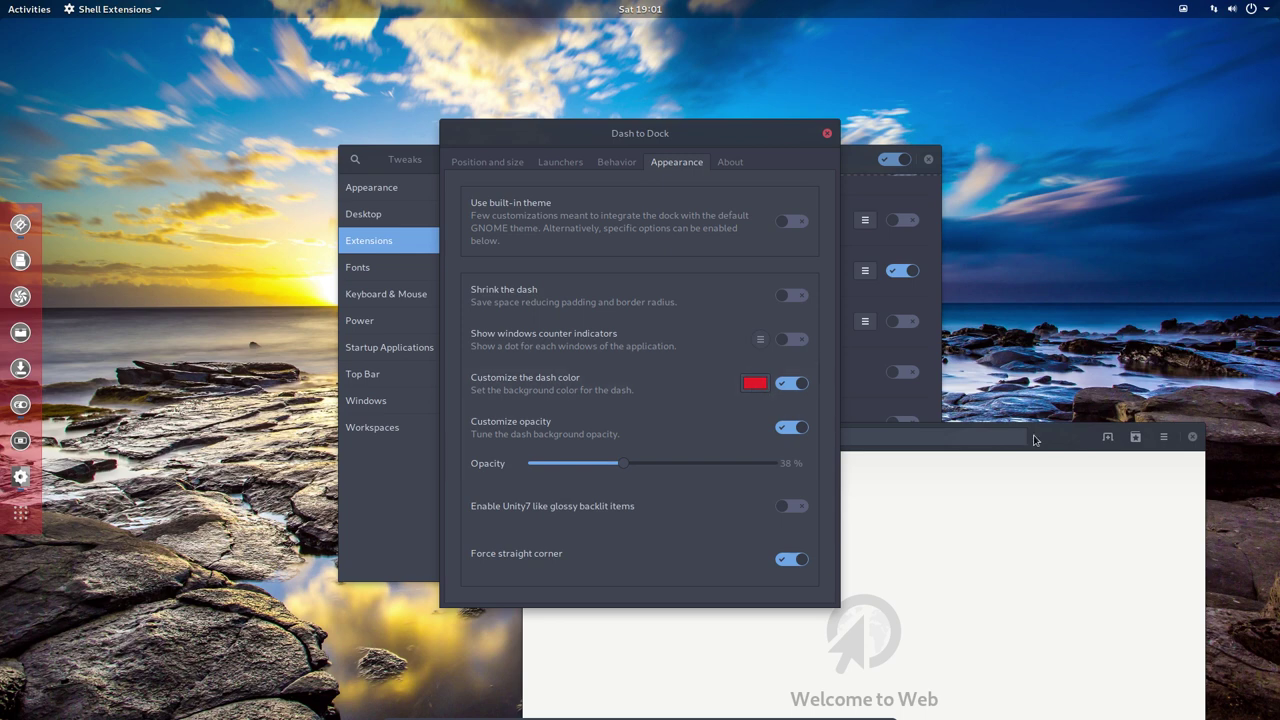
Set the custom dash color to black from the grayscale row.
{"action": "left_click", "coordinate": [755, 384]}
{"action": "left_click", "coordinate": [501, 389]}
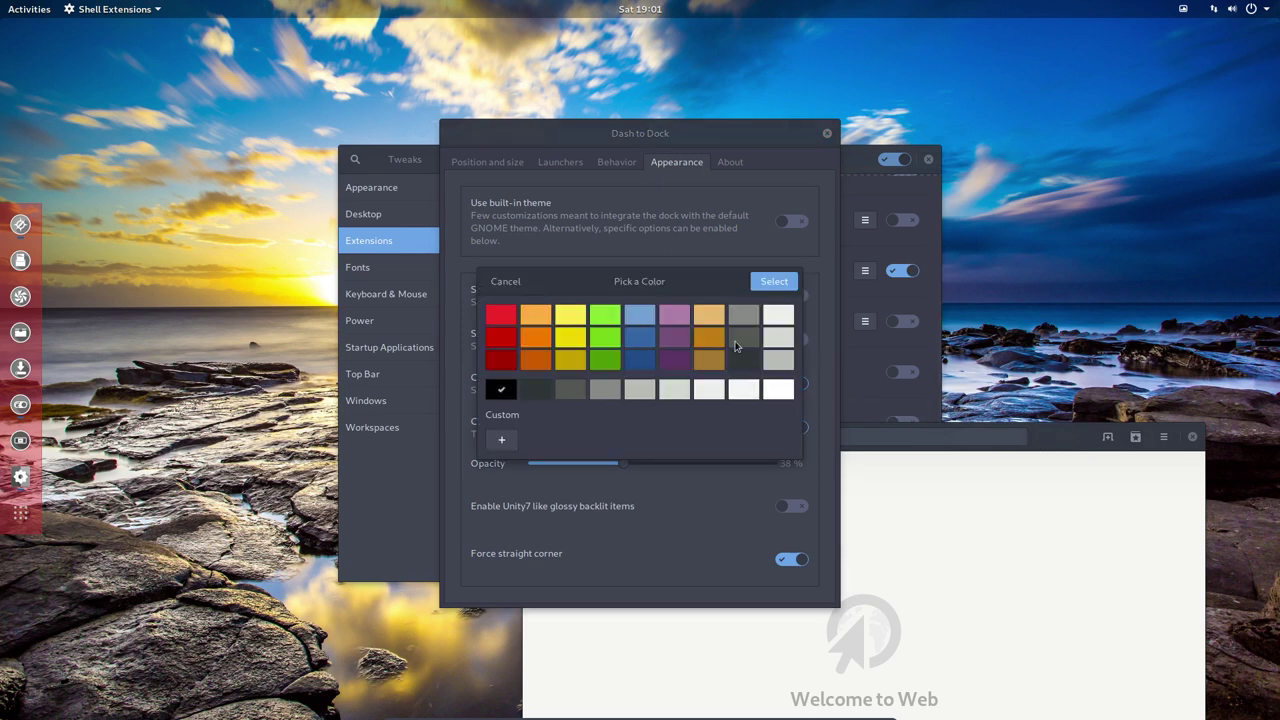
{"action": "left_click", "coordinate": [774, 281]}
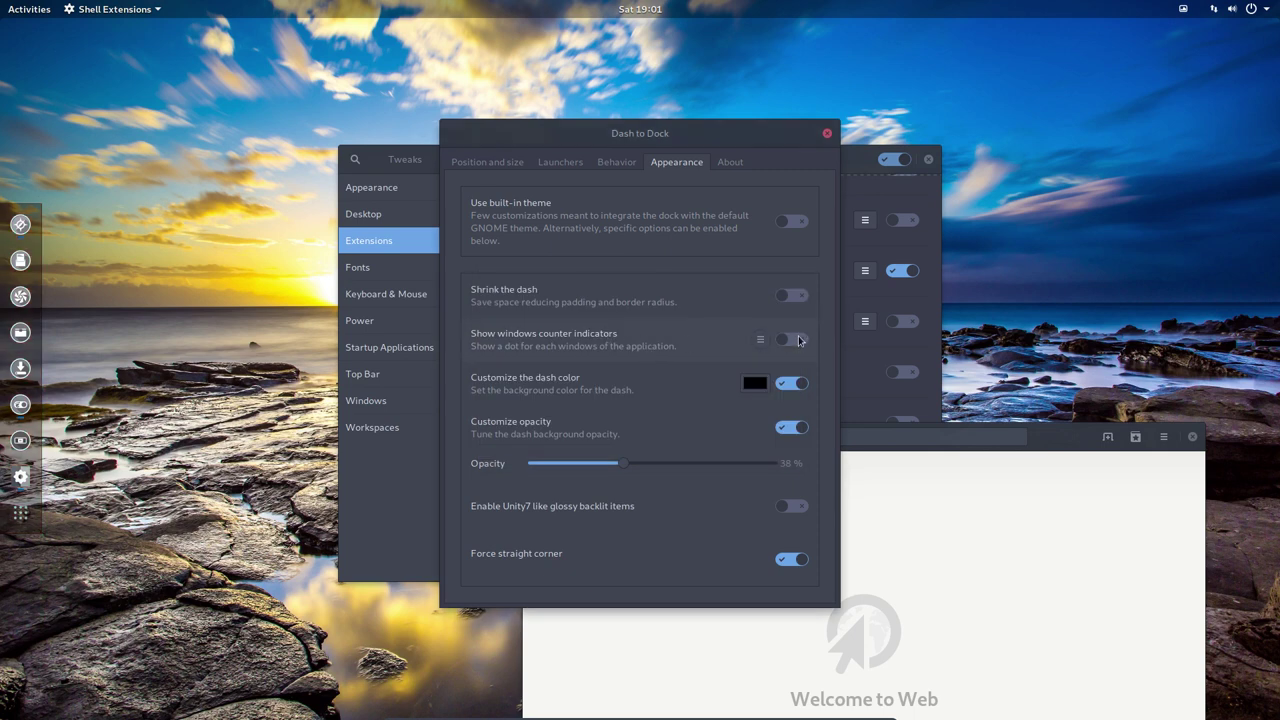
Turn on Show windows counter indicators and customize the indicator style with the darkest red swatch as its color.
{"action": "left_click", "coordinate": [799, 341]}
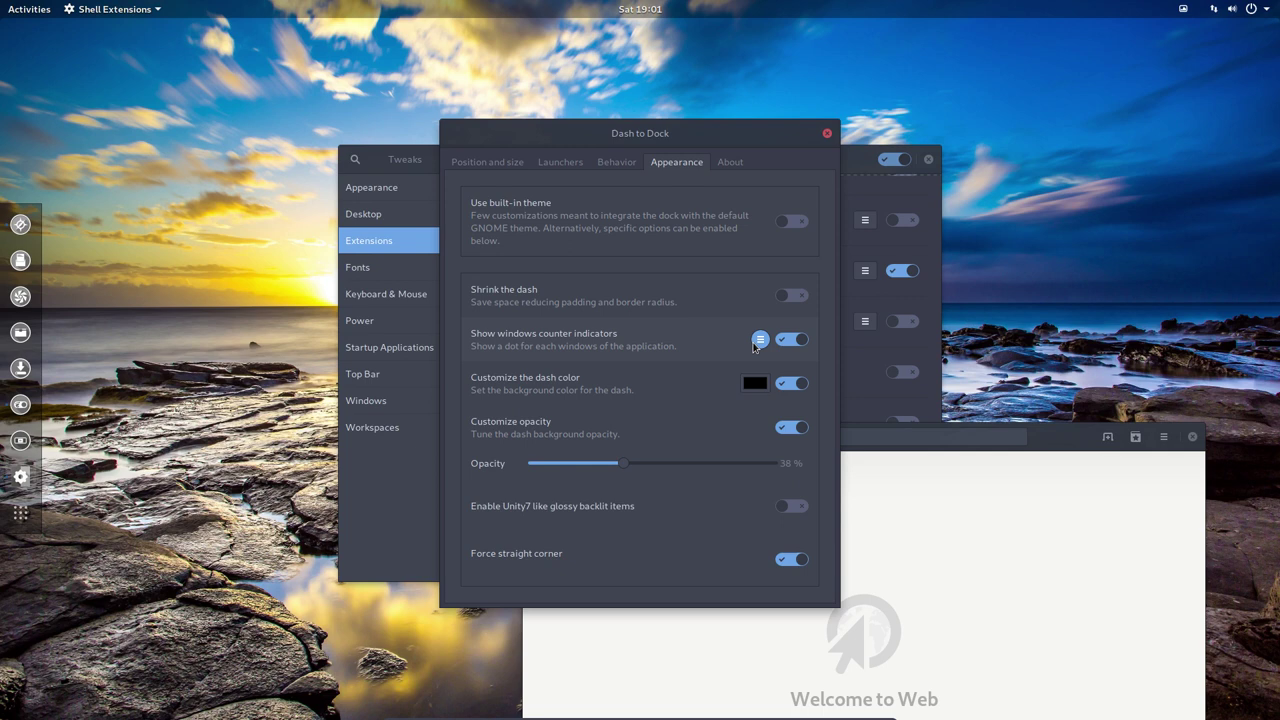
{"action": "left_click", "coordinate": [756, 343]}
{"action": "left_click", "coordinate": [712, 338]}
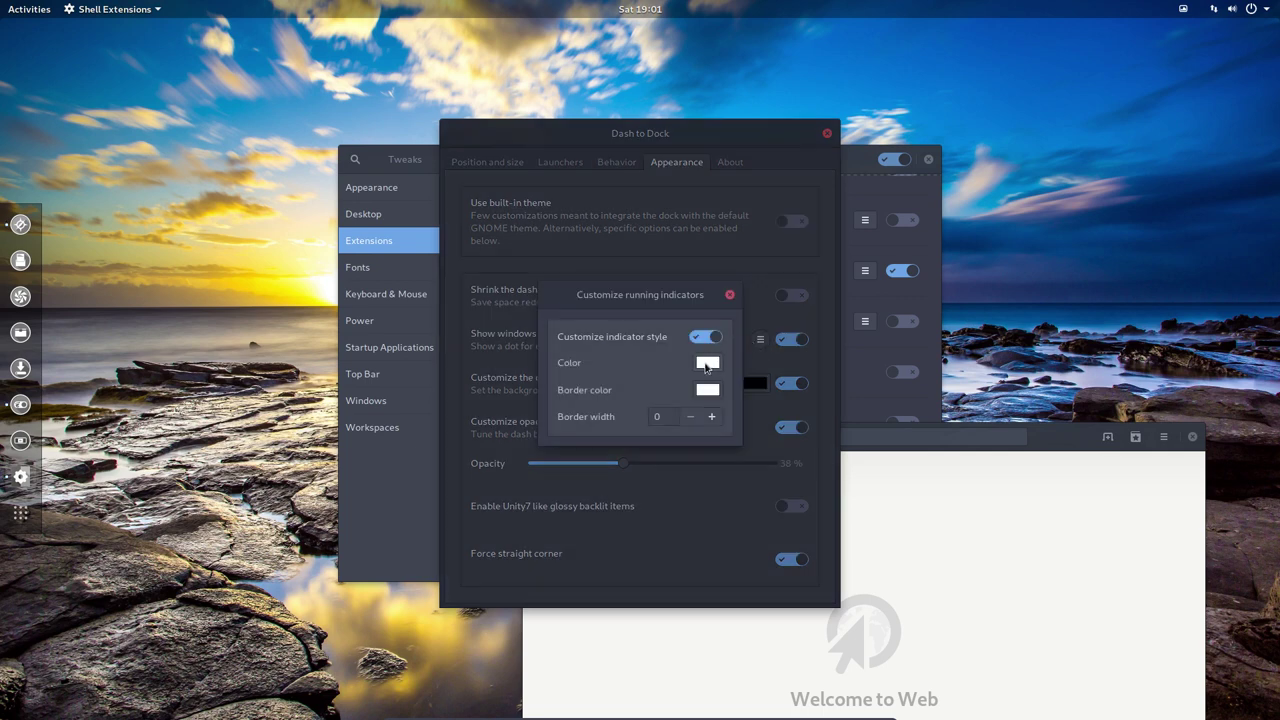
{"action": "left_click", "coordinate": [707, 364]}
{"action": "left_click", "coordinate": [501, 362]}
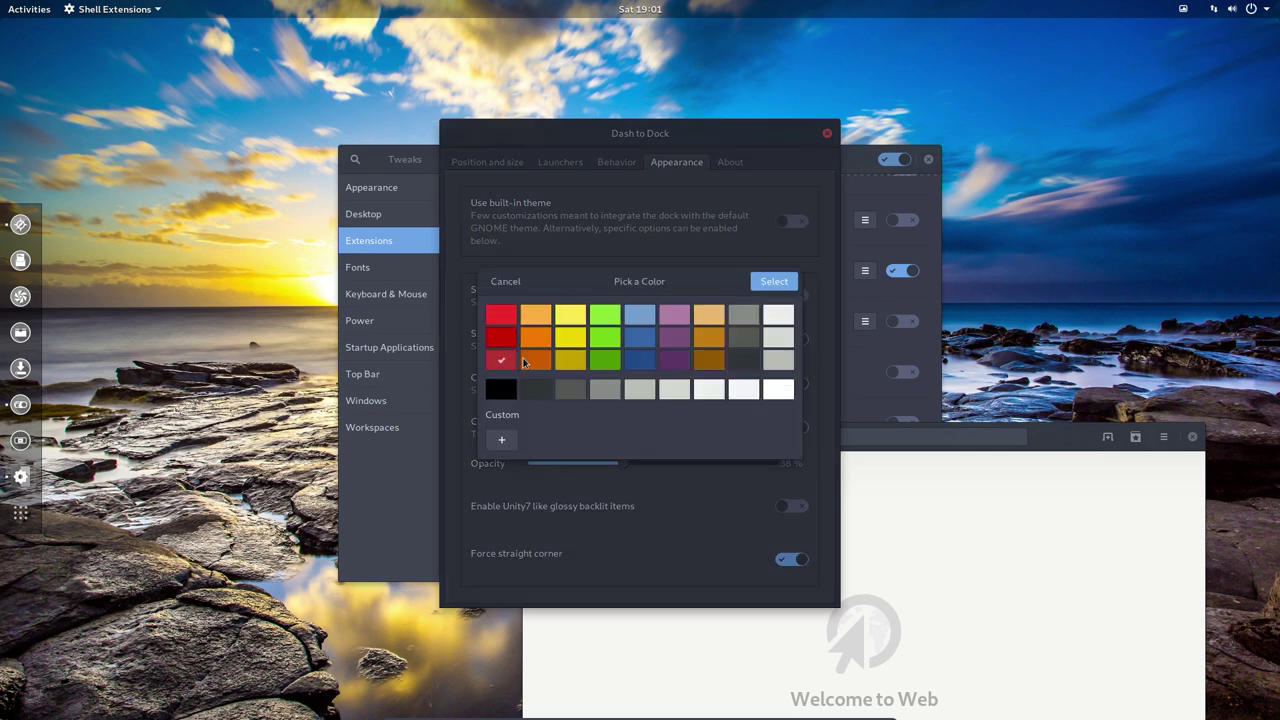
{"action": "left_click", "coordinate": [779, 292]}
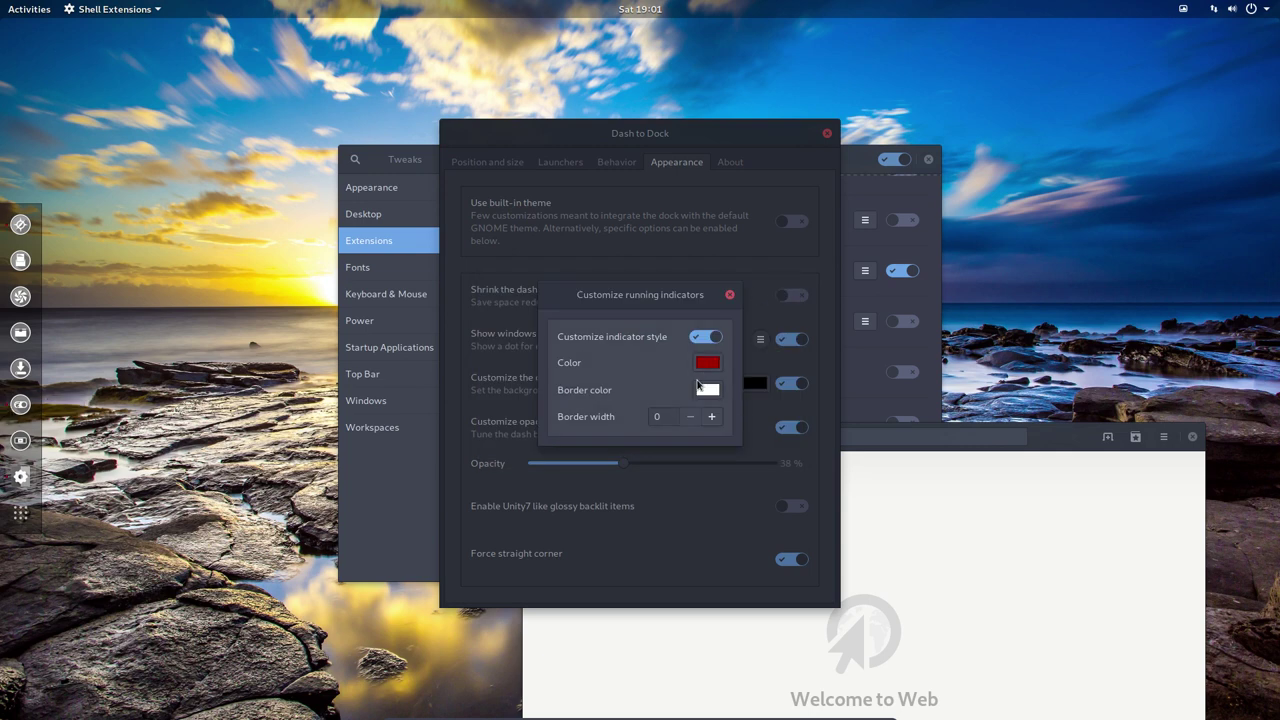
{"action": "left_click", "coordinate": [730, 294]}
Close the Dash to Dock settings and the Web browser, moving the Tweaks window up closer to the dock.
{"action": "left_click_drag", "start_coordinate": [618, 142], "coordinate": [626, 142]}
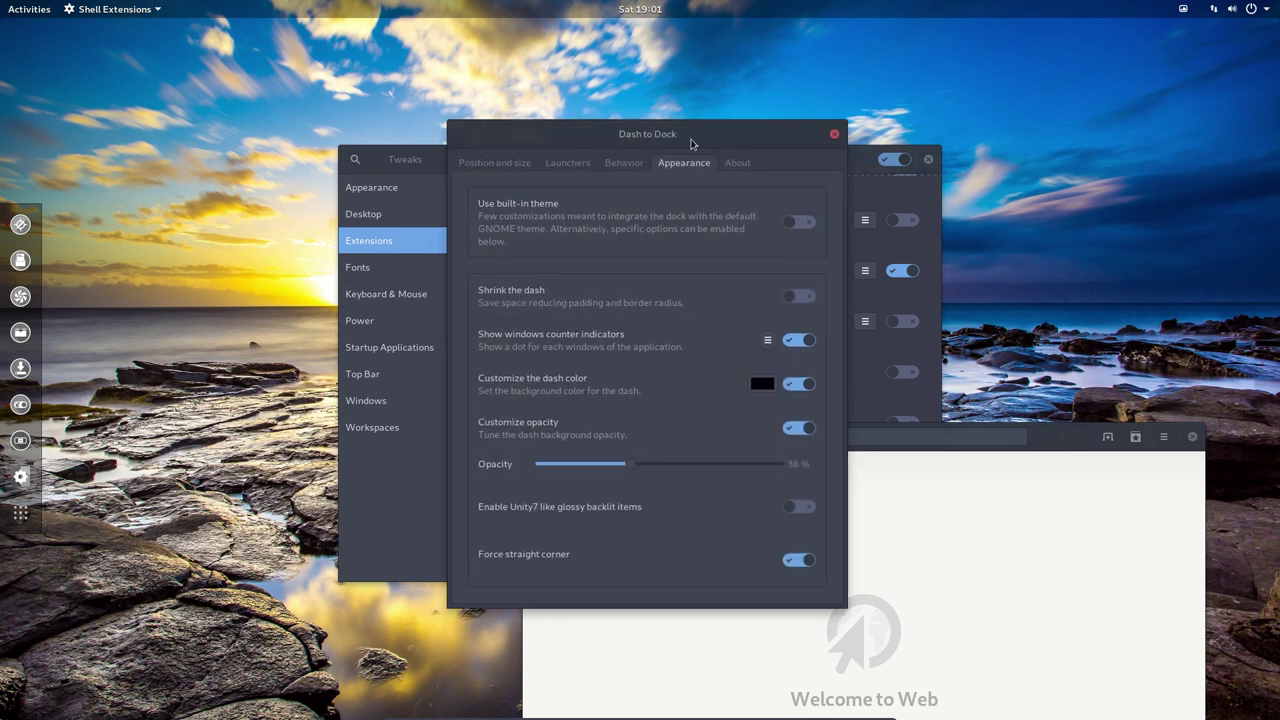
{"action": "left_click", "coordinate": [835, 135]}
{"action": "left_click_drag", "start_coordinate": [809, 156], "coordinate": [688, 72]}
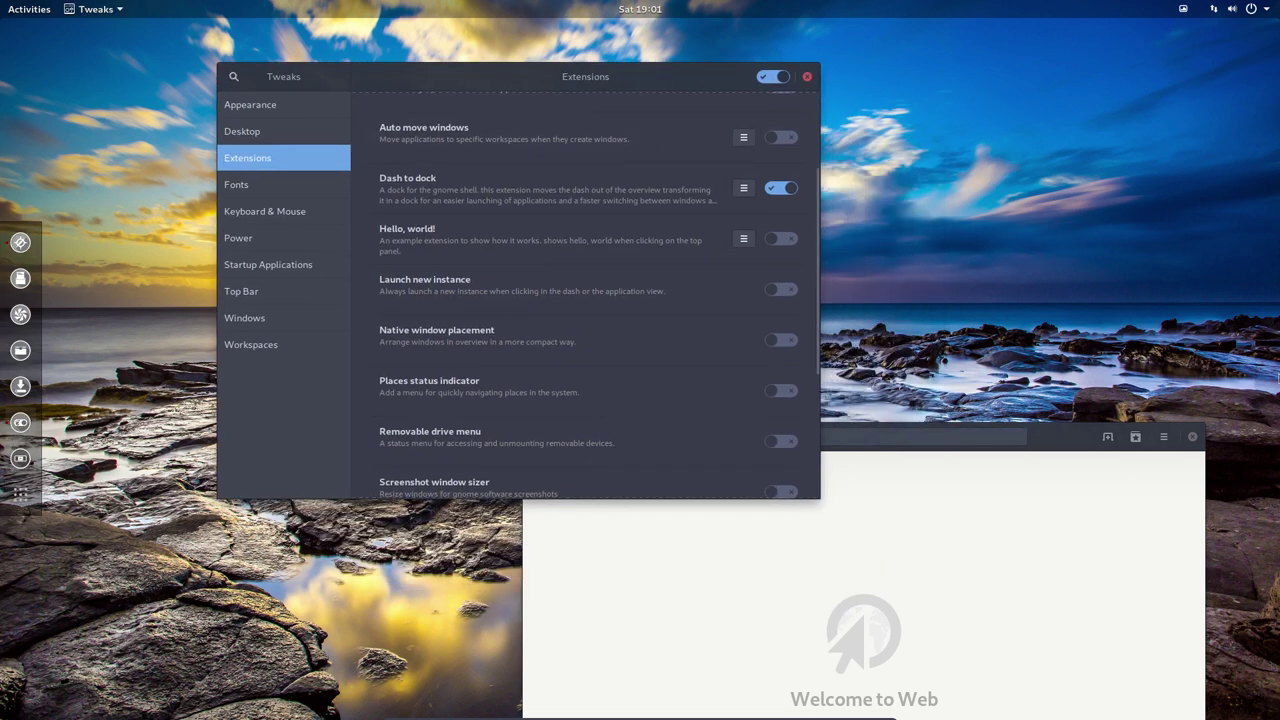
{"action": "left_click", "coordinate": [1192, 437]}
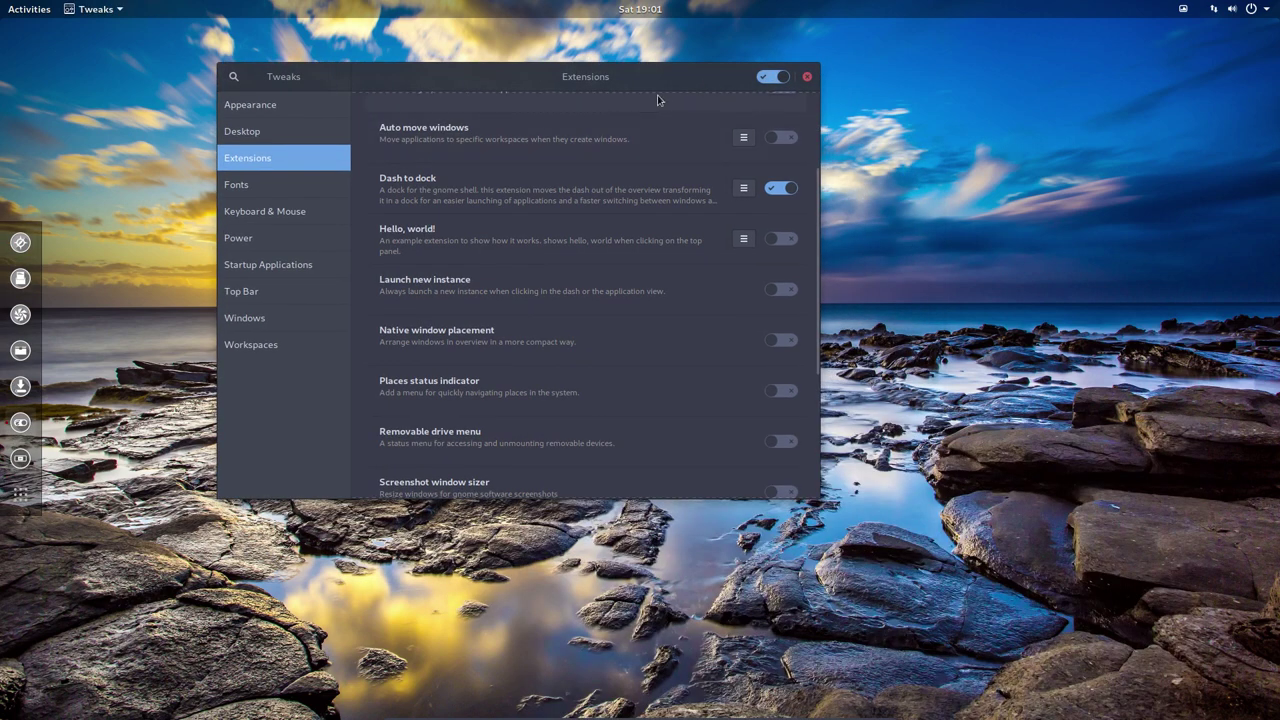
Turn off the Dash to dock extension, view the stock dash in the Activities overview, and turn the extension back on.
{"action": "left_click", "coordinate": [779, 189]}
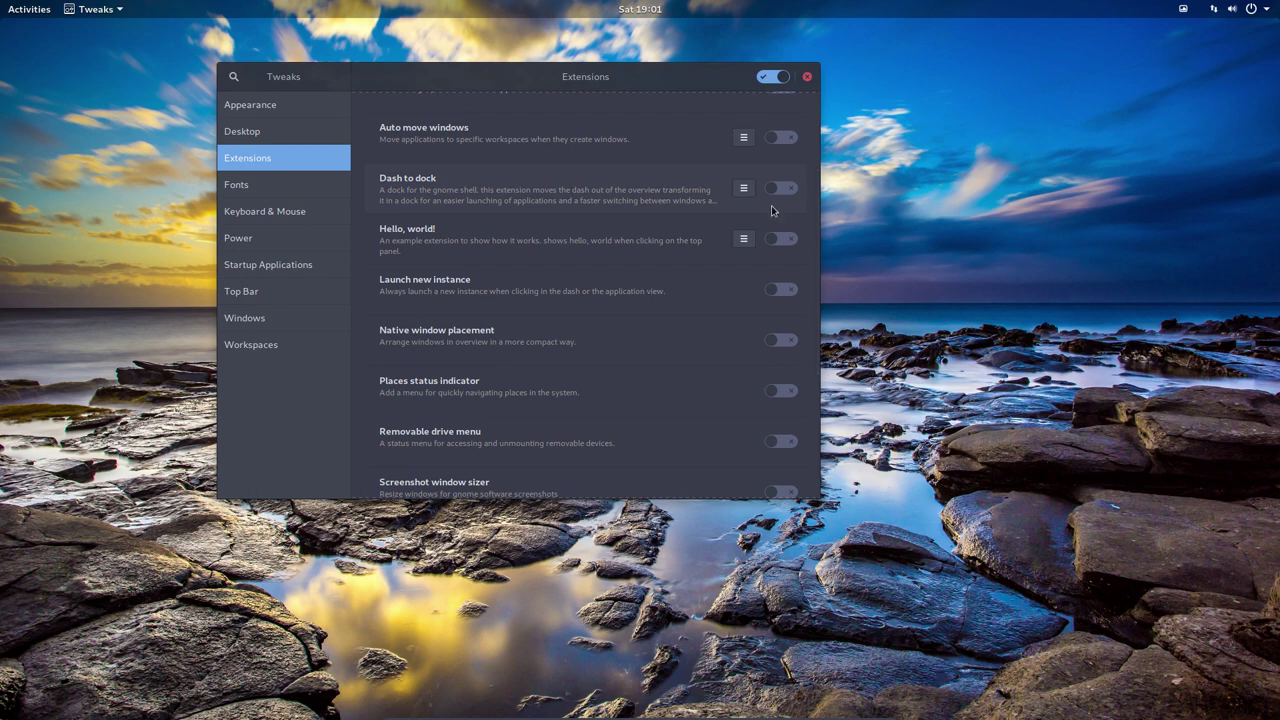
{"action": "left_click", "coordinate": [20, 12]}
{"action": "left_click", "coordinate": [19, 14]}
{"action": "key", "text": "super"}
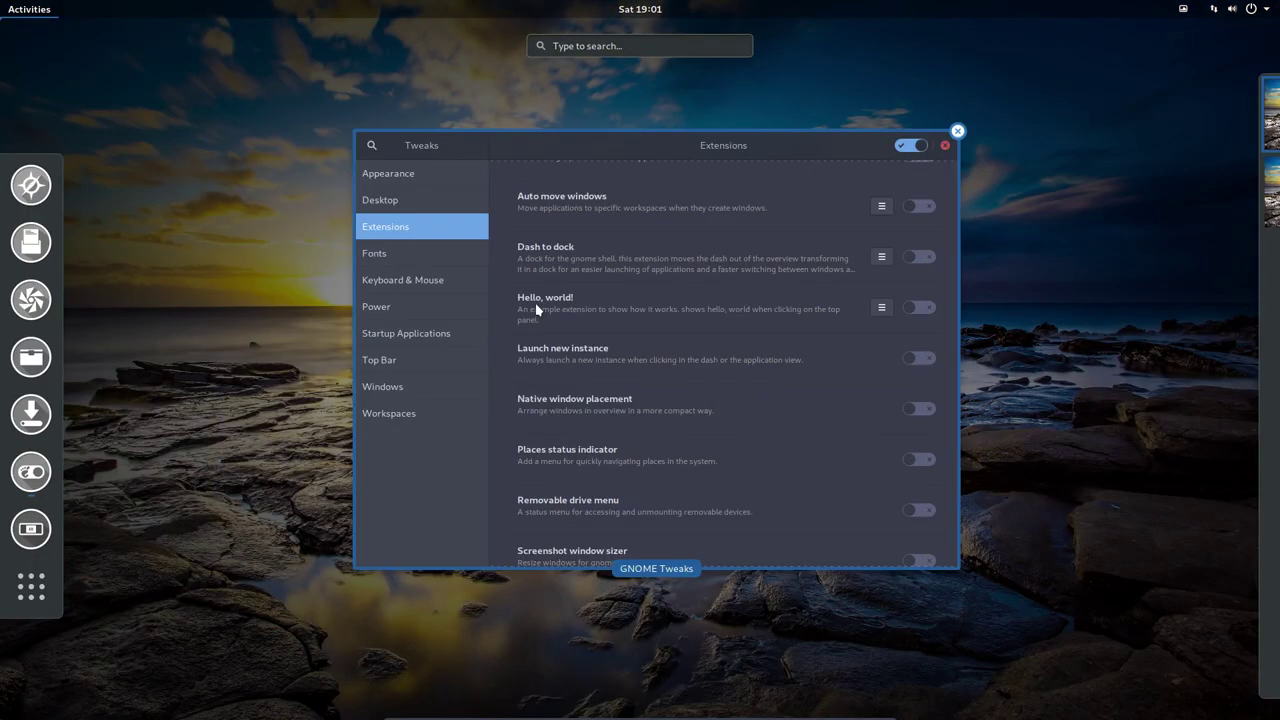
{"action": "key", "text": "super"}
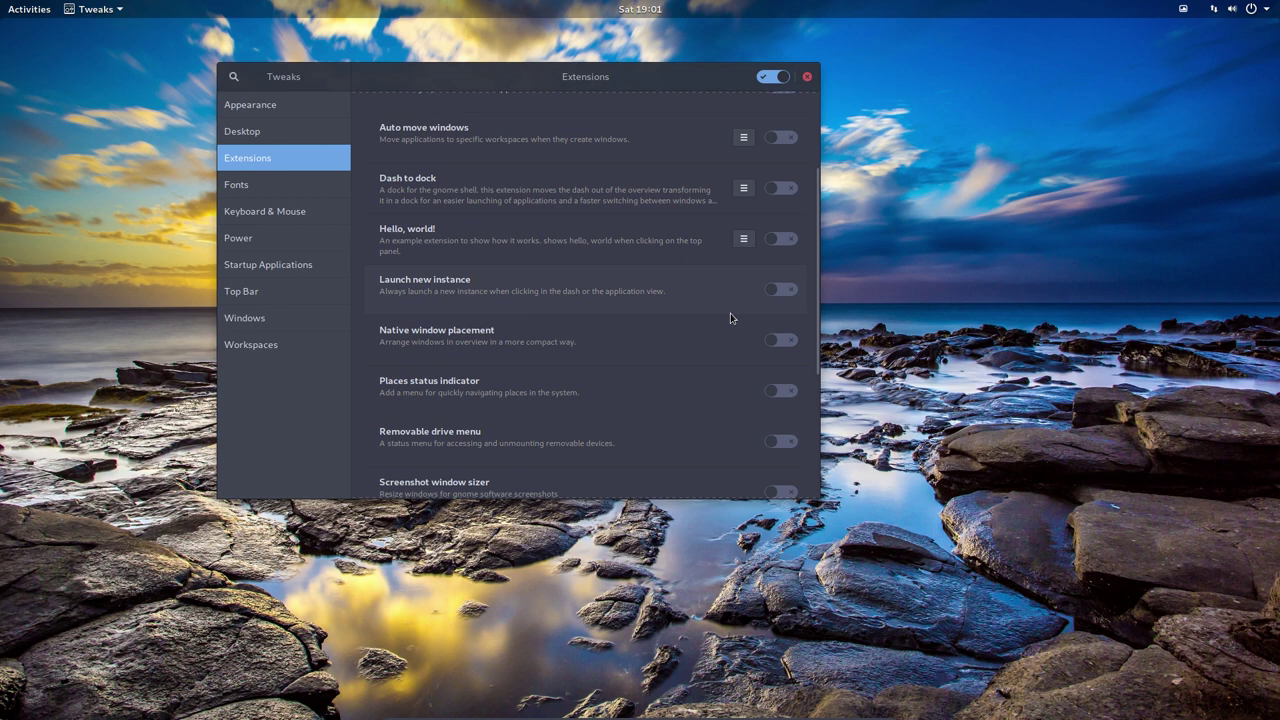
{"action": "left_click", "coordinate": [785, 188]}
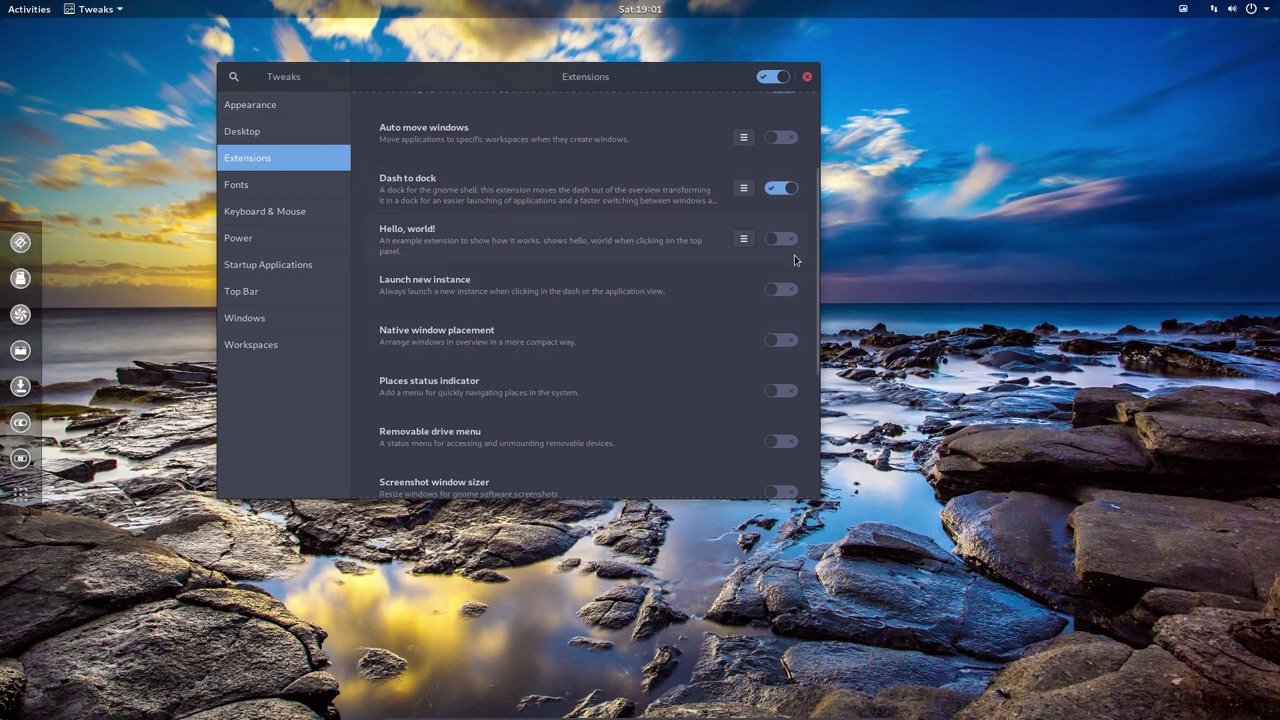